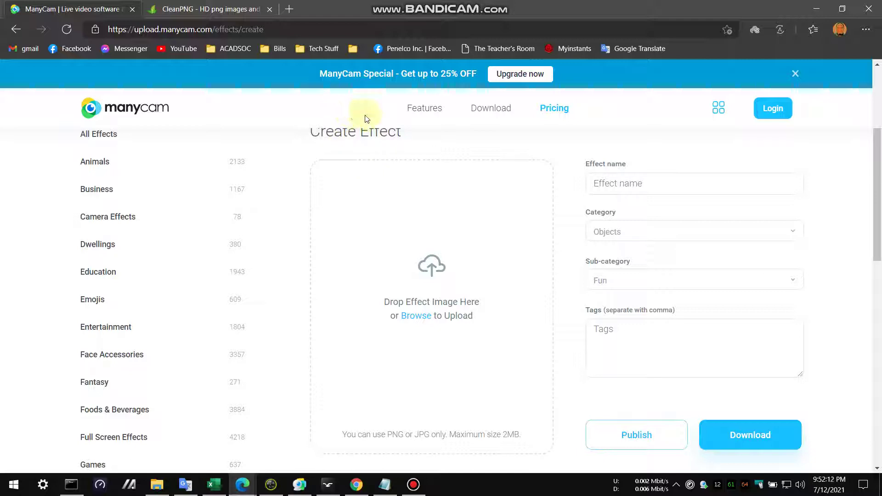
Step: Look over the ManyCam effect creation page and its address, and the image search site CleanPNG
scroll(384, 213, "up", 4)
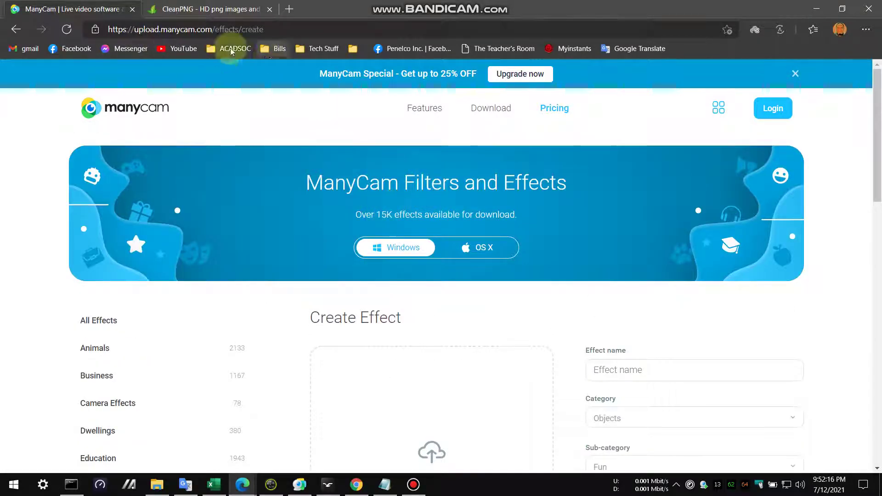
left_click(282, 29)
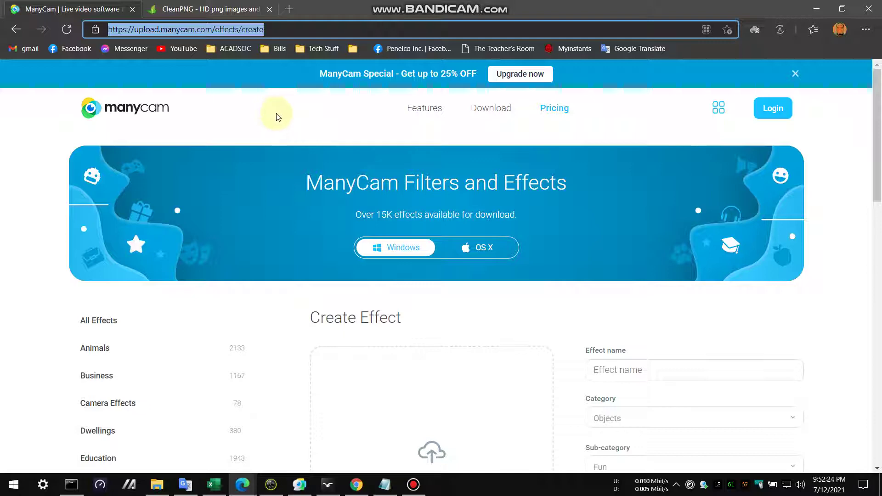
left_click(198, 9)
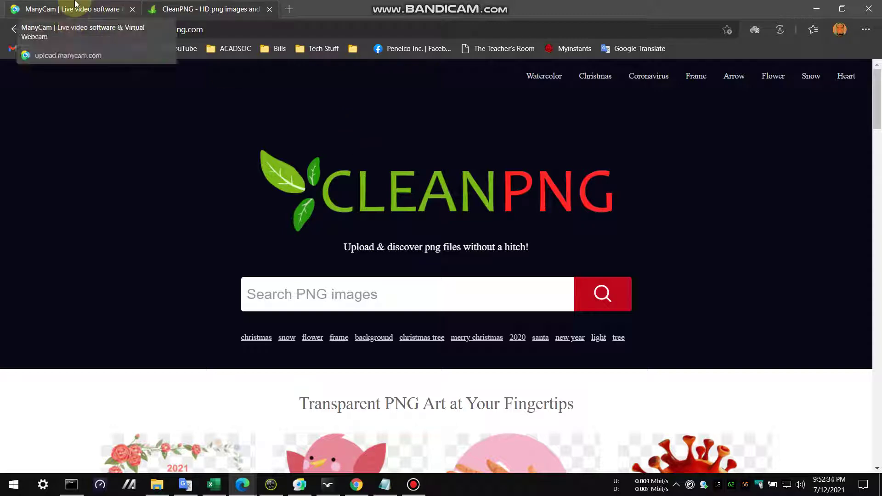
left_click(316, 293)
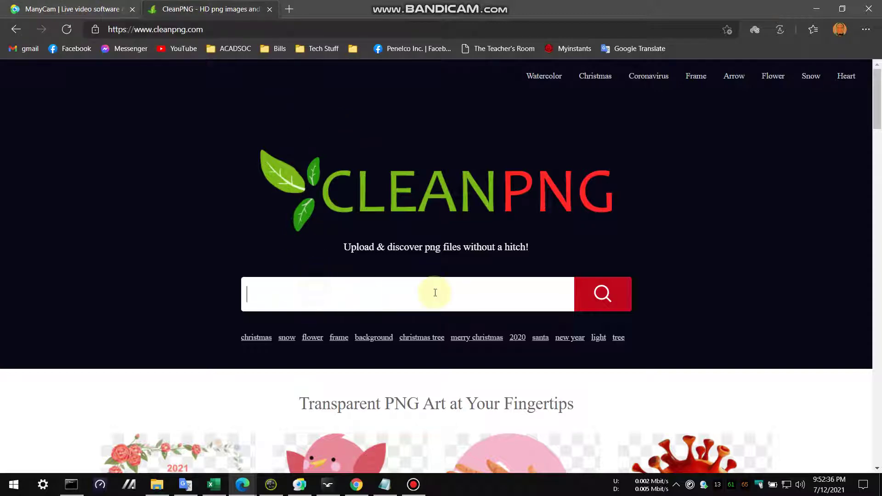
scroll(435, 293, "down", 9)
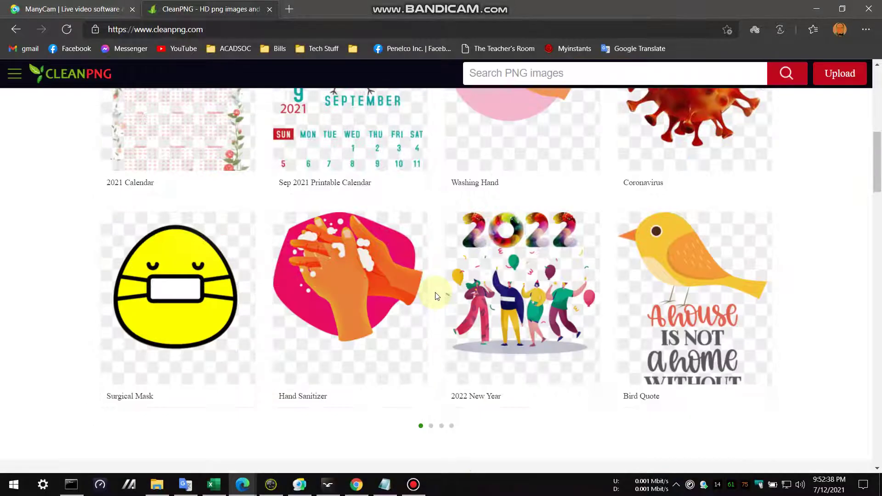
scroll(436, 296, "up", 4)
scroll(437, 296, "up", 4)
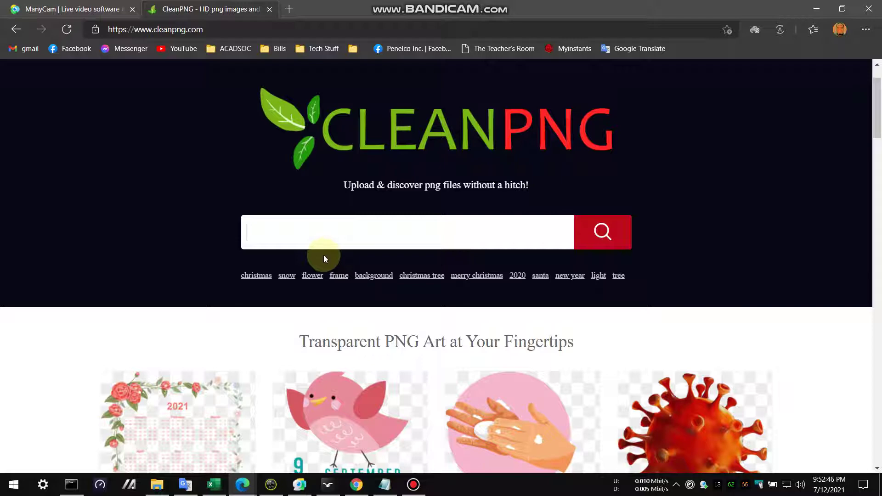
Step: Return to the ManyCam Create Effect form and set the effect's category to Face Accessories
left_click(38, 4)
scroll(476, 261, "down", 3)
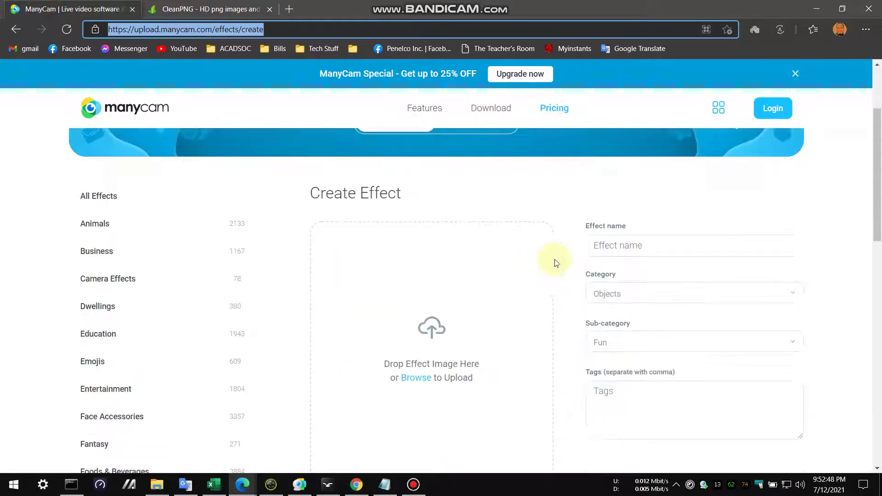
left_click(627, 248)
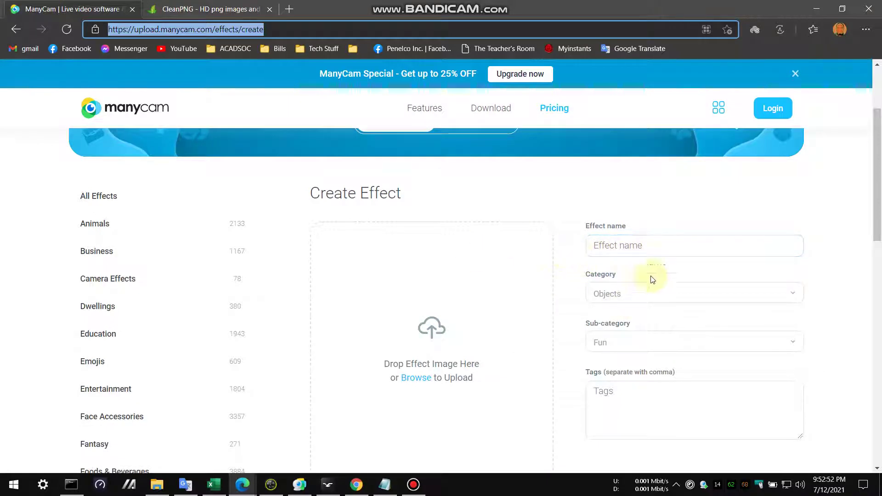
left_click(664, 304)
left_click(663, 301)
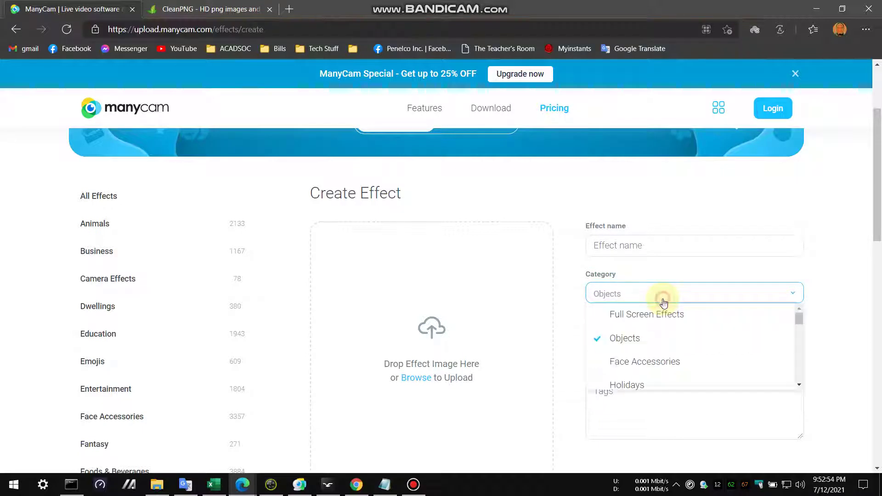
left_click(659, 367)
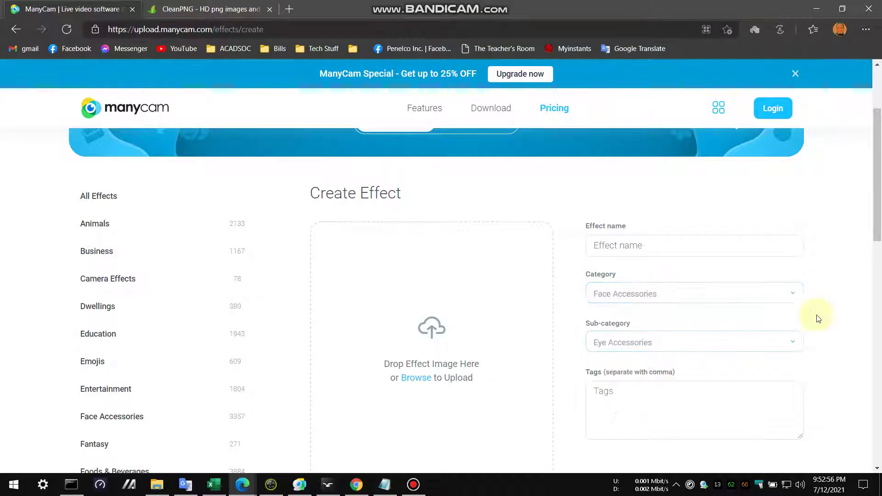
Step: Examine the available sub-category and category options for the new effect without changing the selection
left_click(762, 342)
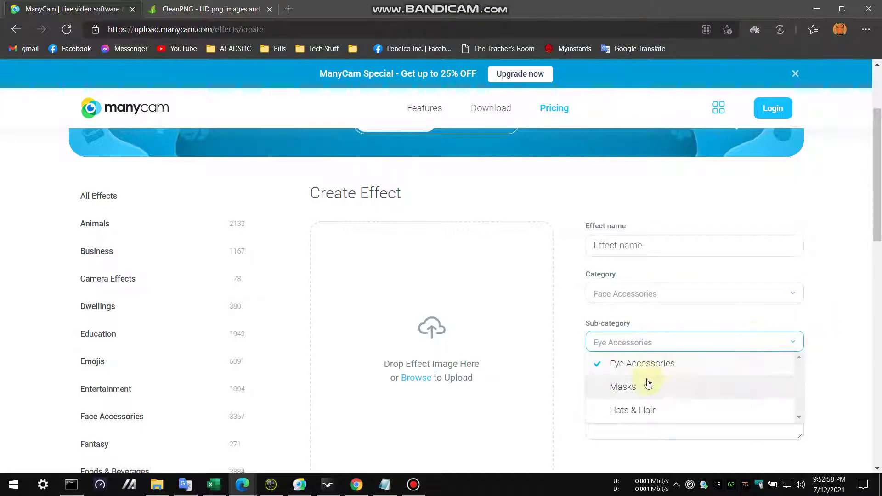
scroll(664, 389, "down", 1)
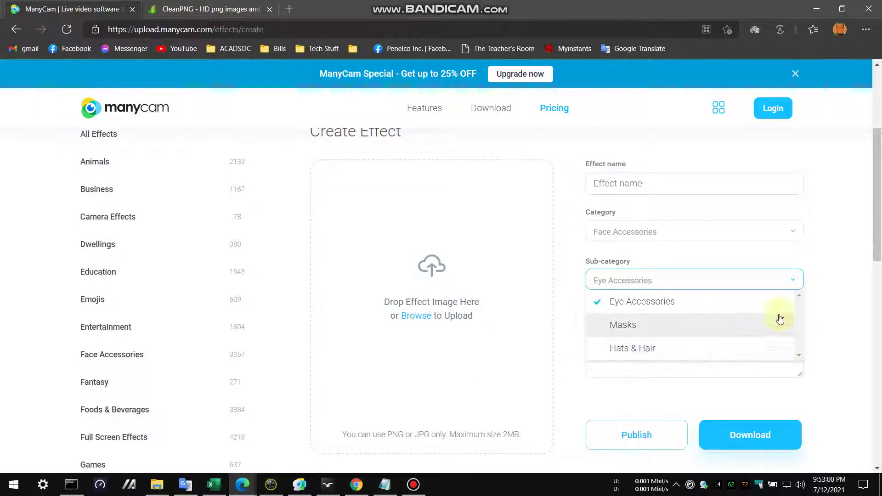
left_click(829, 235)
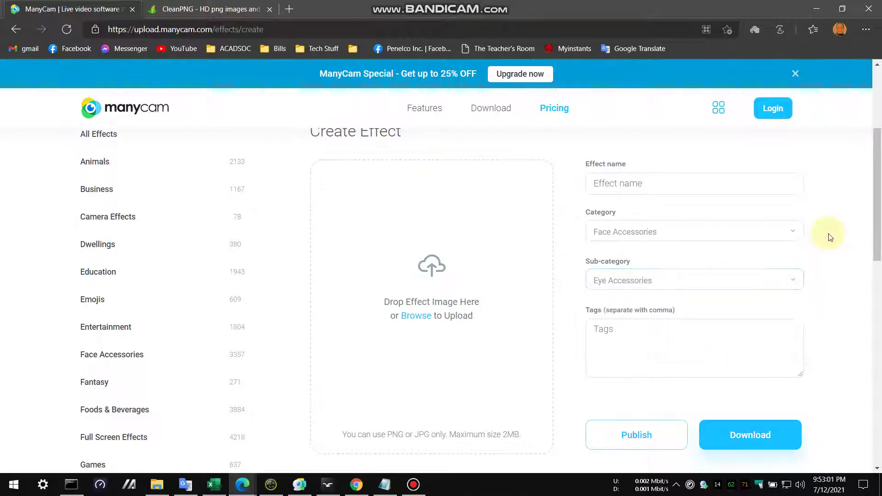
left_click(754, 238)
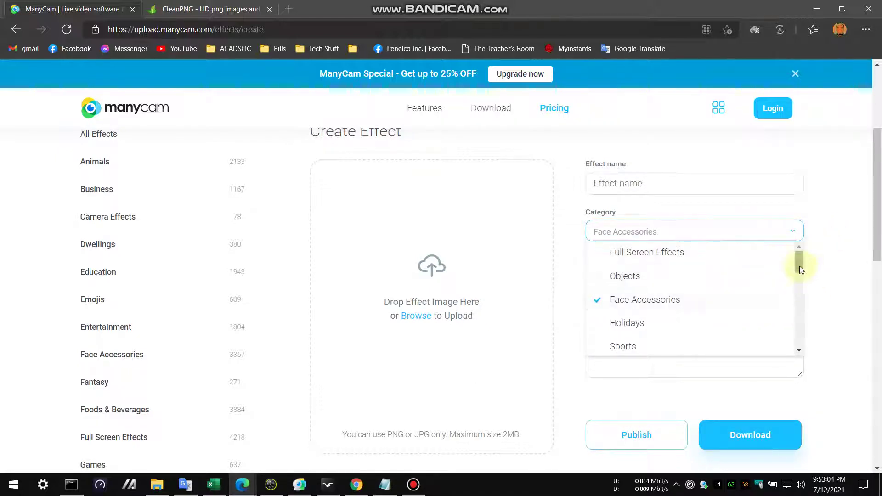
mouse_move(800, 266)
left_mouse_down()
mouse_move(800, 279)
mouse_move(804, 266)
left_mouse_up()
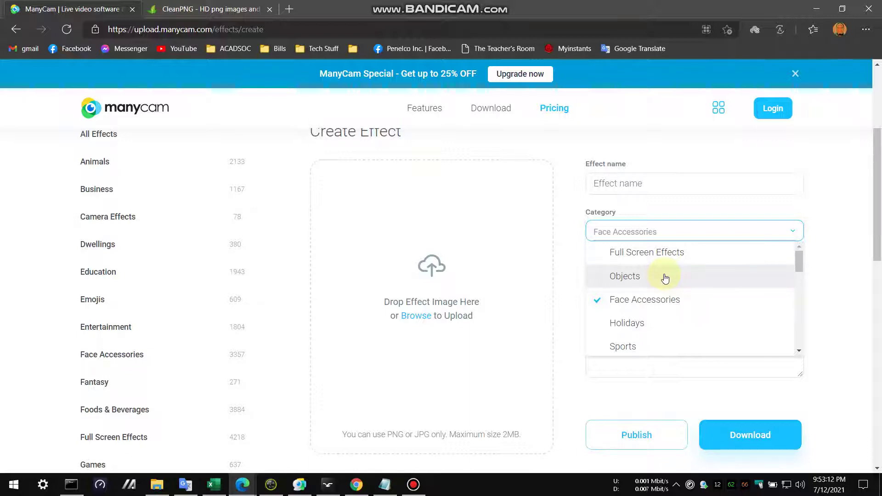
left_click(800, 225)
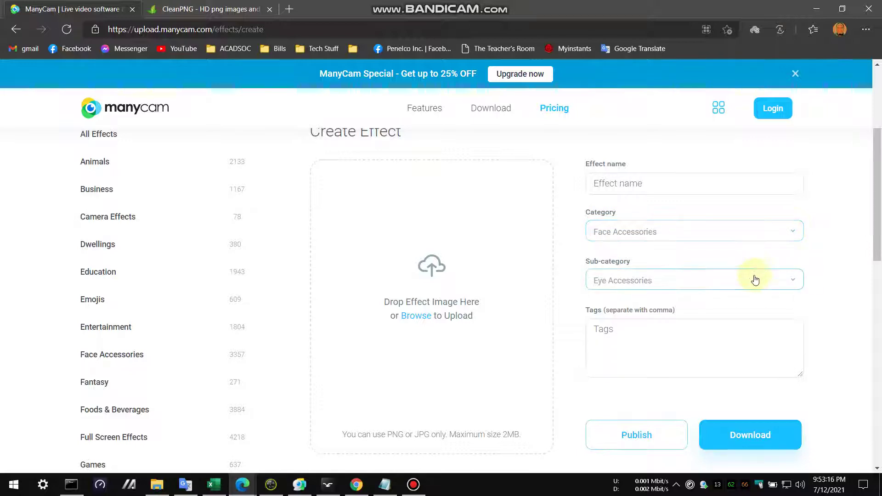
Step: Try to search CleanPNG for "ultraman" images
left_click(203, 12)
left_click(408, 227)
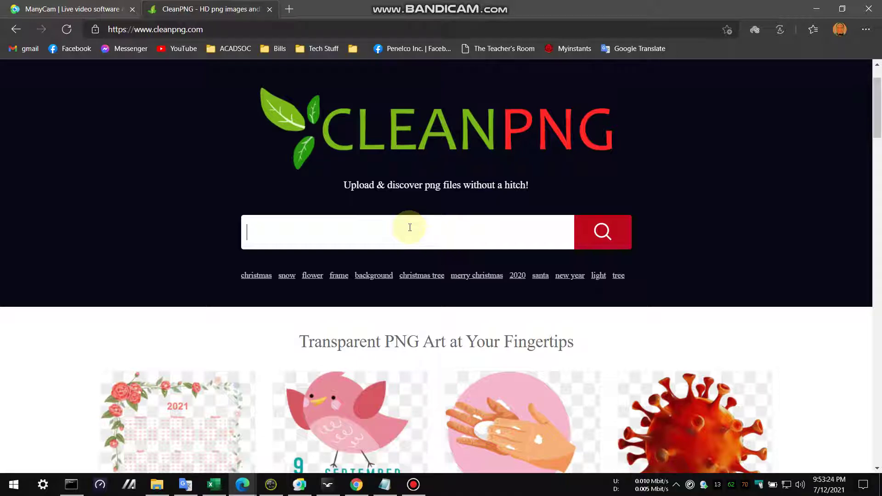
type("ultraman")
left_click(608, 249)
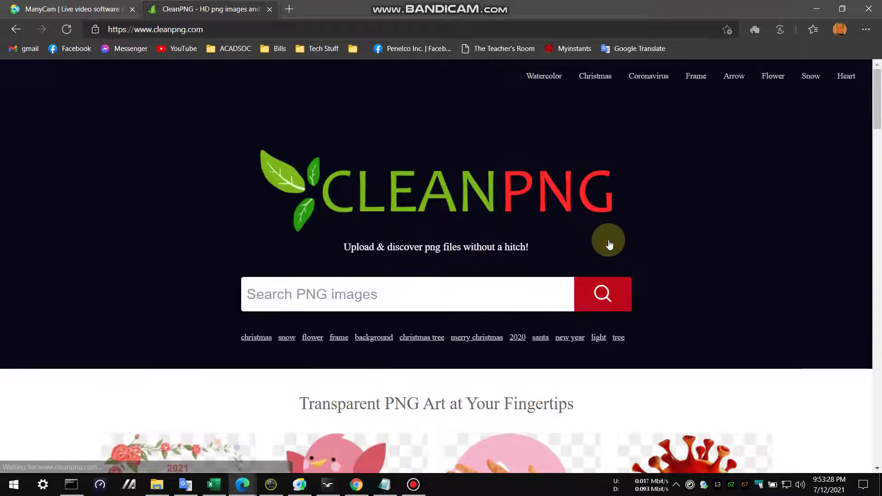
scroll(558, 251, "down", 15)
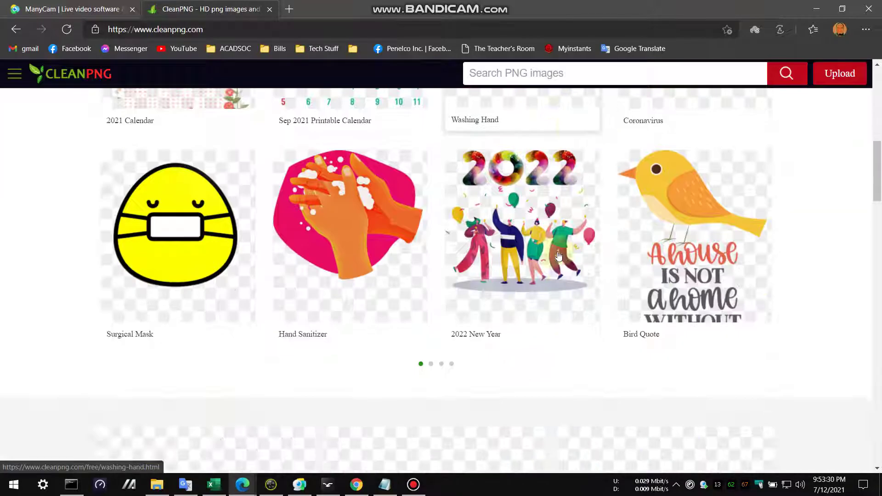
scroll(559, 256, "up", 15)
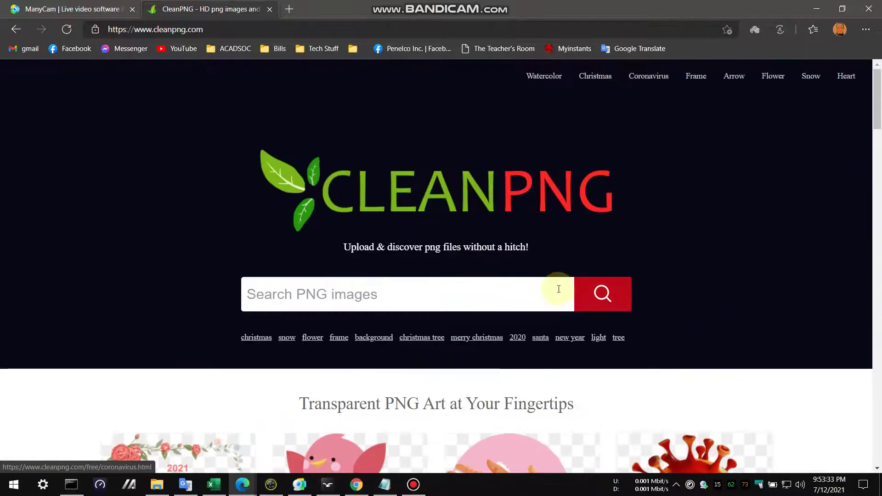
Step: Search CleanPNG for "ice cream" and browse the resulting images
left_click(337, 297)
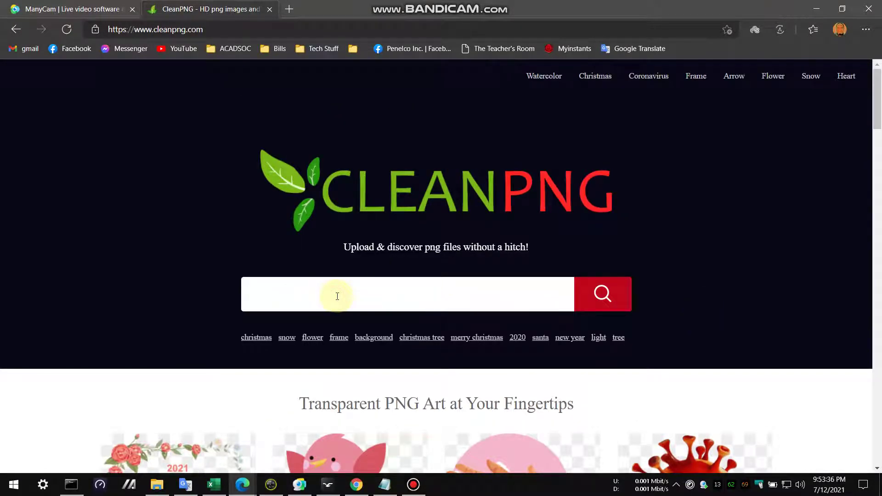
type("ice cream")
key("Return")
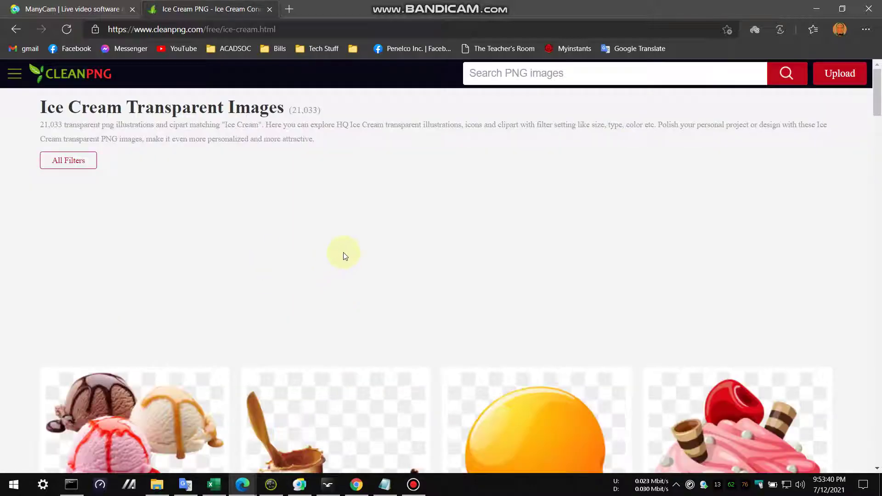
scroll(345, 254, "down", 4)
scroll(385, 261, "down", 8)
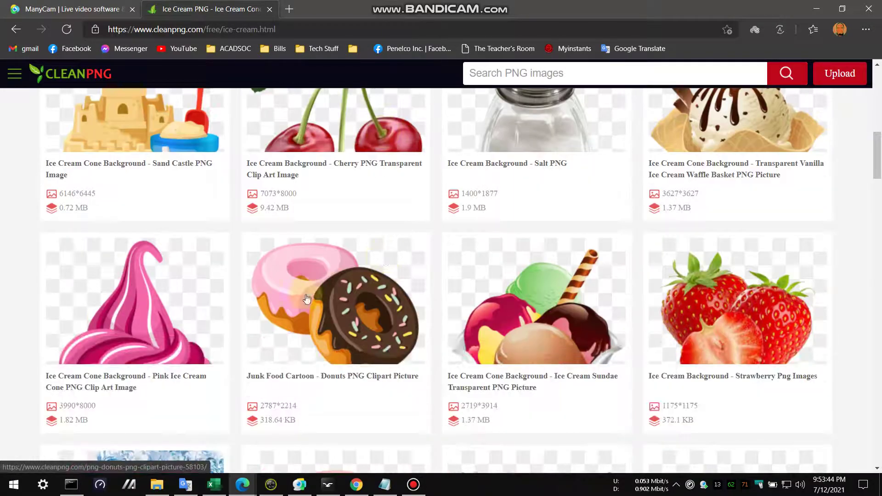
Step: Check ManyCam's maximum upload size and compare it with the file sizes of the ice cream images on CleanPNG
left_click(20, 9)
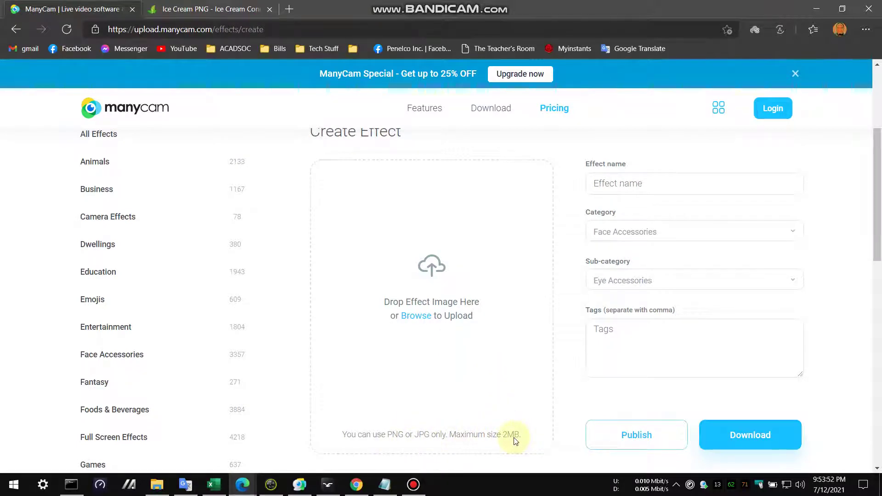
left_click(221, 9)
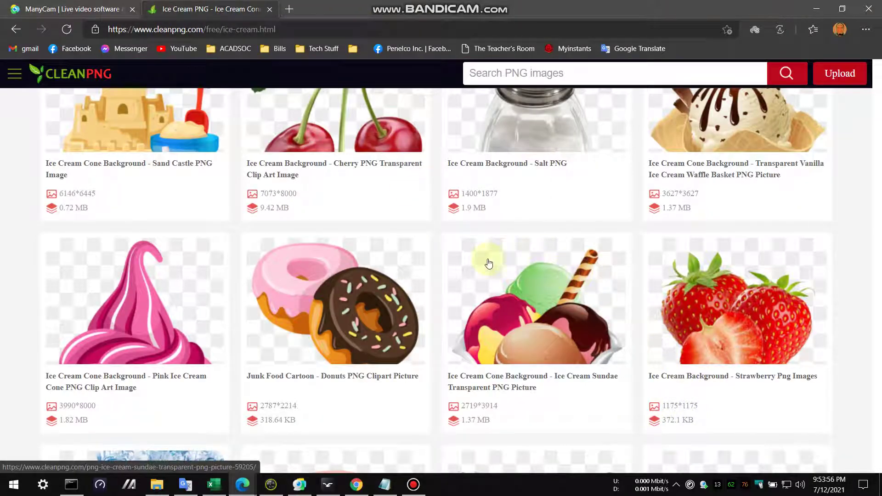
scroll(272, 283, "up", 1)
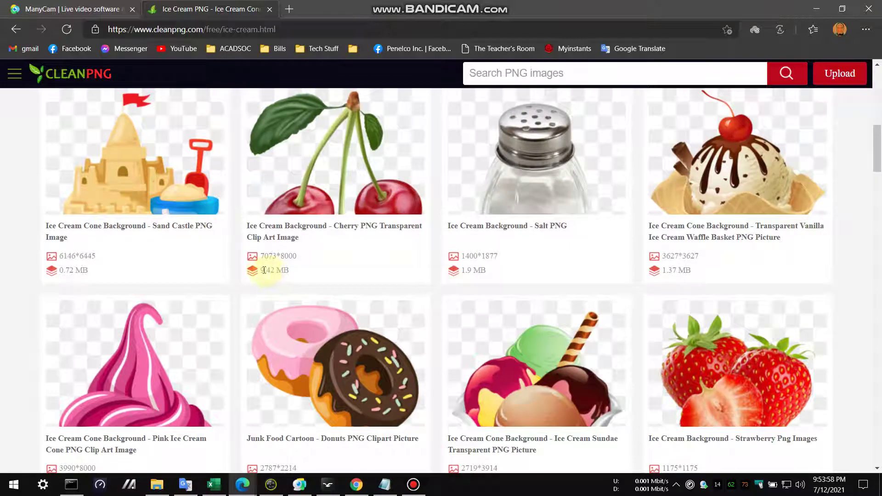
left_click_drag(294, 270, 254, 270)
scroll(432, 290, "down", 4)
scroll(519, 309, "down", 1)
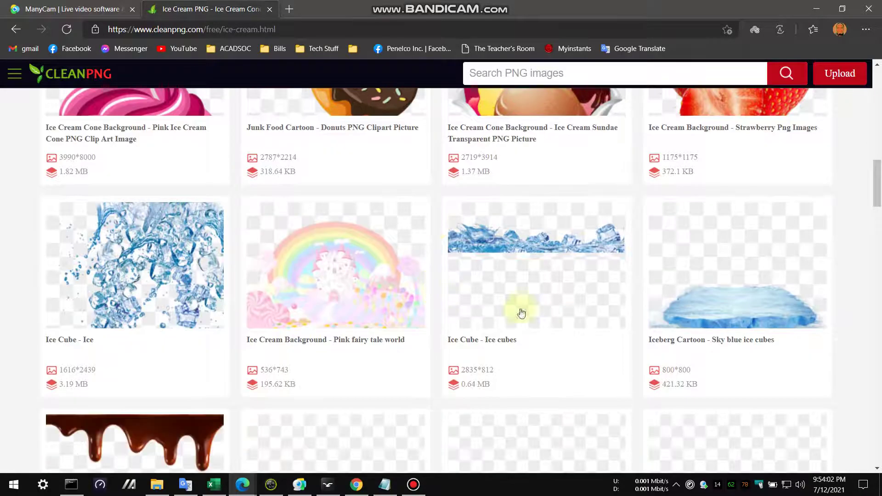
scroll(636, 326, "down", 4)
scroll(560, 324, "down", 3)
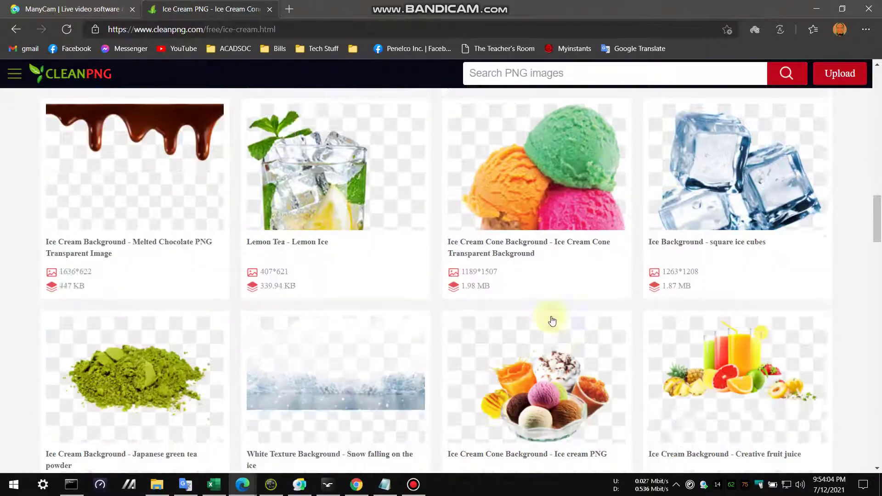
scroll(734, 323, "up", 15)
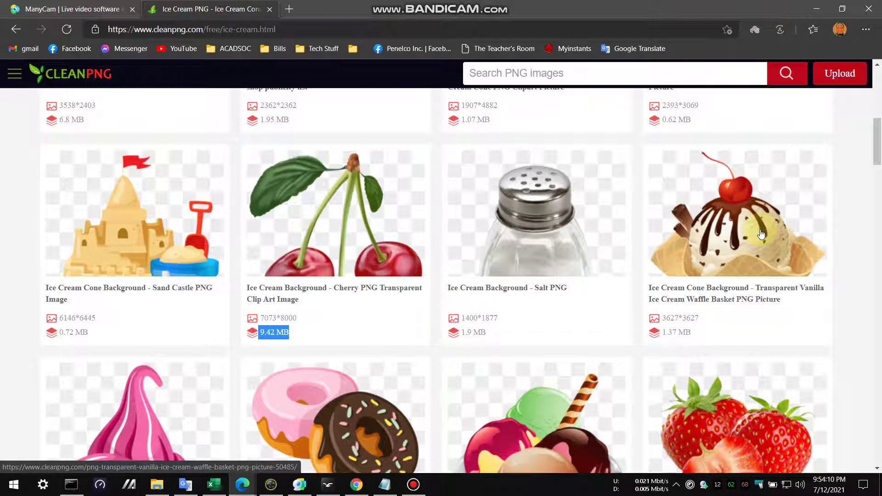
Step: Open the Transparent Vanilla Ice Cream Waffle Basket picture and start its free download
left_click(760, 233)
scroll(453, 311, "down", 3)
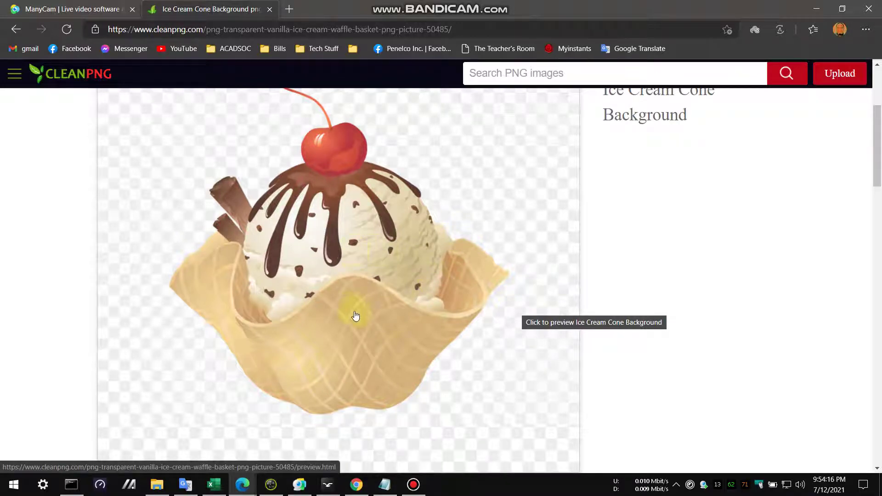
scroll(355, 316, "down", 3)
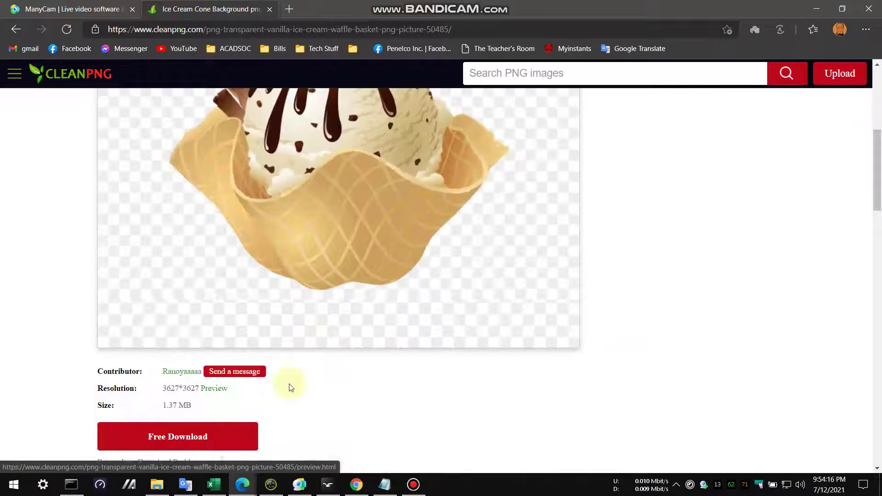
left_click(181, 444)
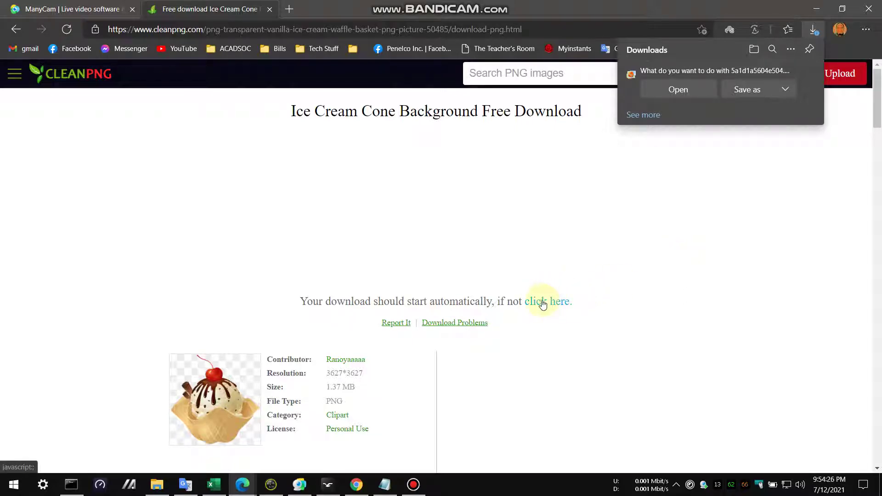
Step: Save the downloaded PNG as "ice cream" in the manycam effects folder, replacing the existing file
left_click(773, 95)
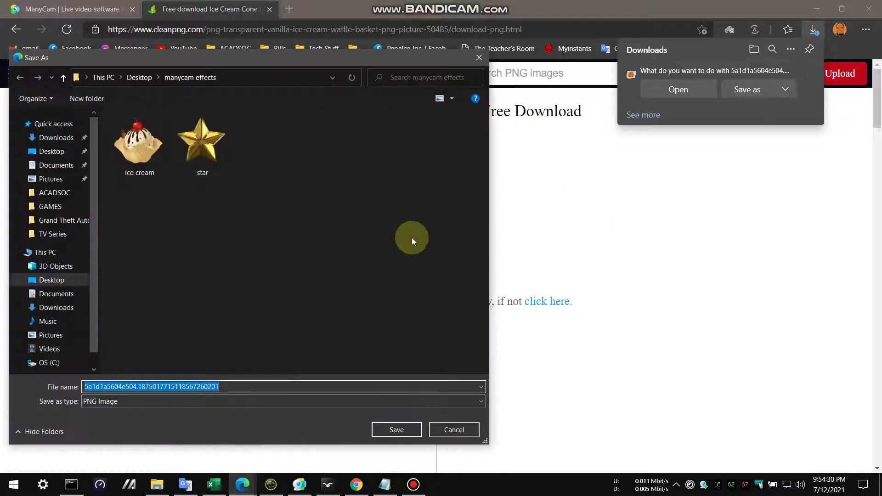
left_click(150, 166)
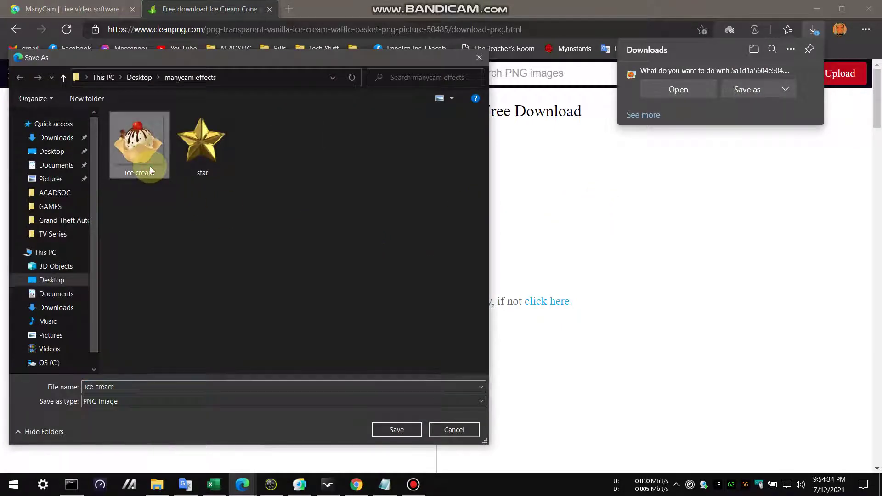
left_click(395, 430)
left_click(475, 246)
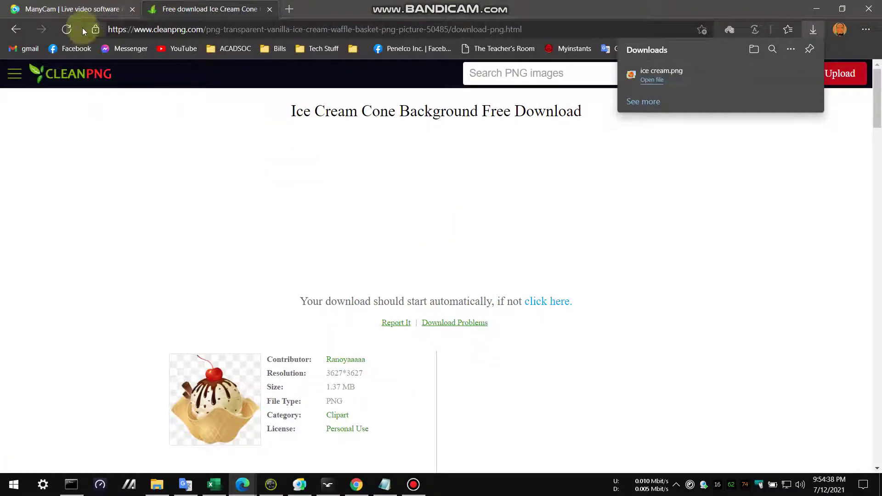
Step: Upload the ice cream image from the manycam effects folder to ManyCam's Create Effect page and set the sub-category to Hats & Hair
left_click(77, 14)
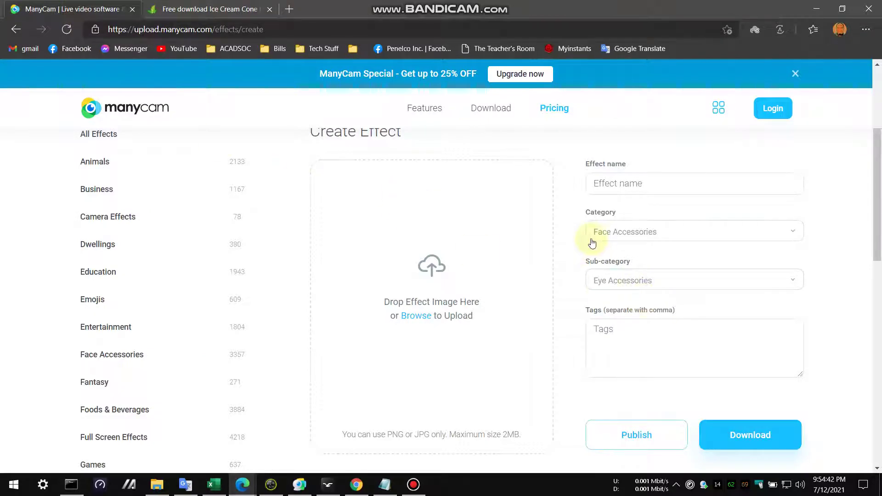
left_click(422, 317)
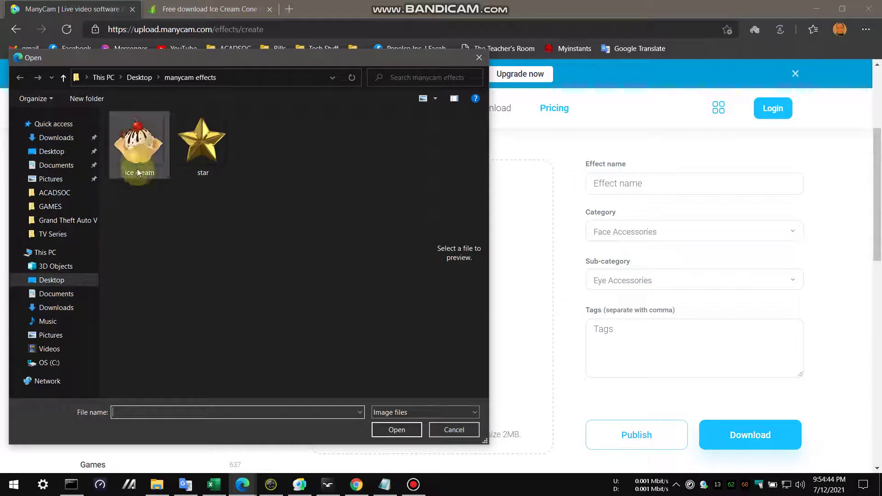
left_click(139, 142)
left_click(396, 430)
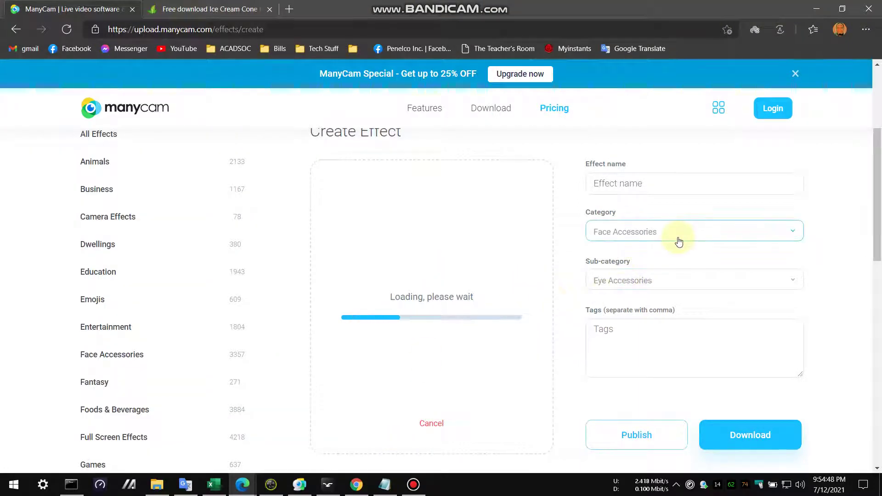
left_click(706, 281)
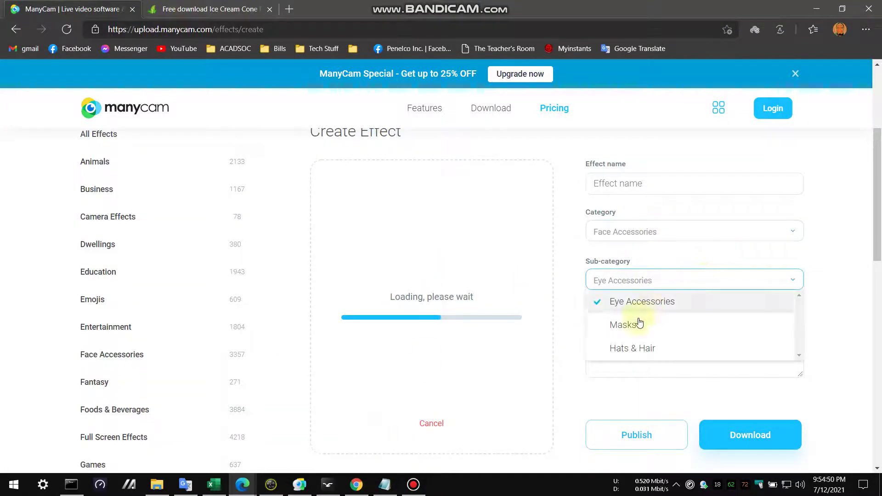
left_click(631, 347)
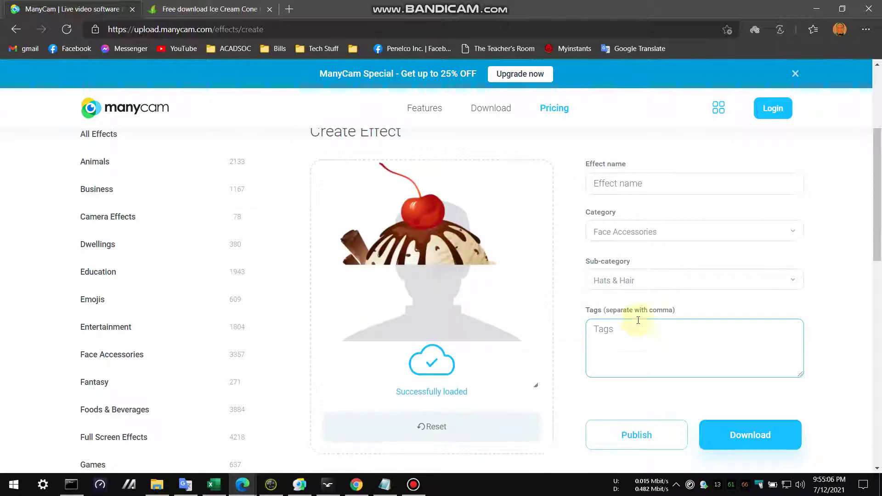
Step: Shrink the ice cream image and position it on top of the mannequin's head in the effect preview
left_click(526, 271)
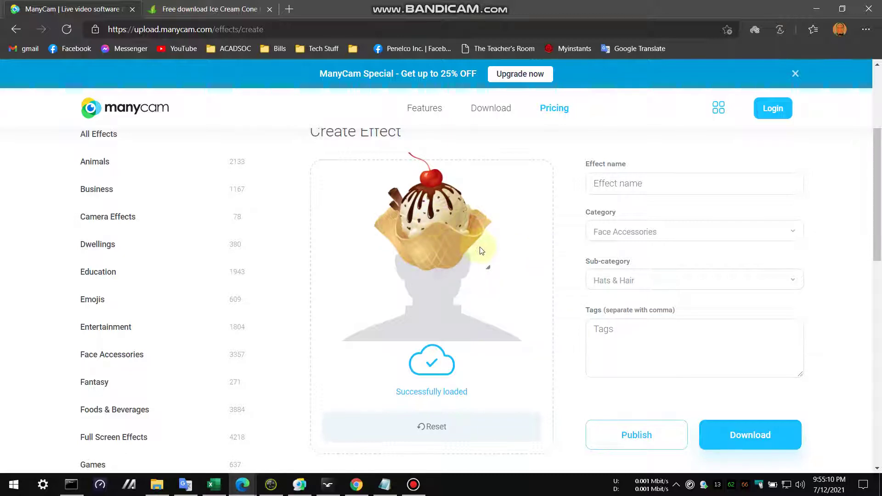
left_click_drag(487, 266, 466, 232)
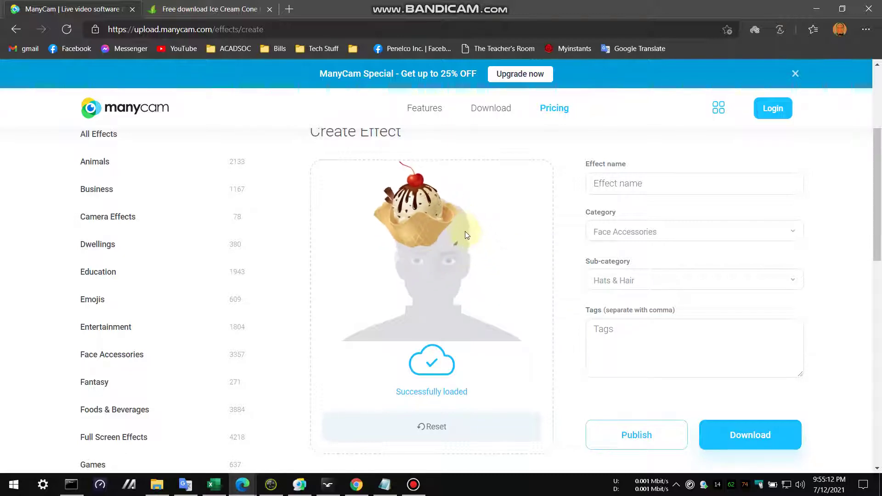
scroll(429, 202, "down", 3)
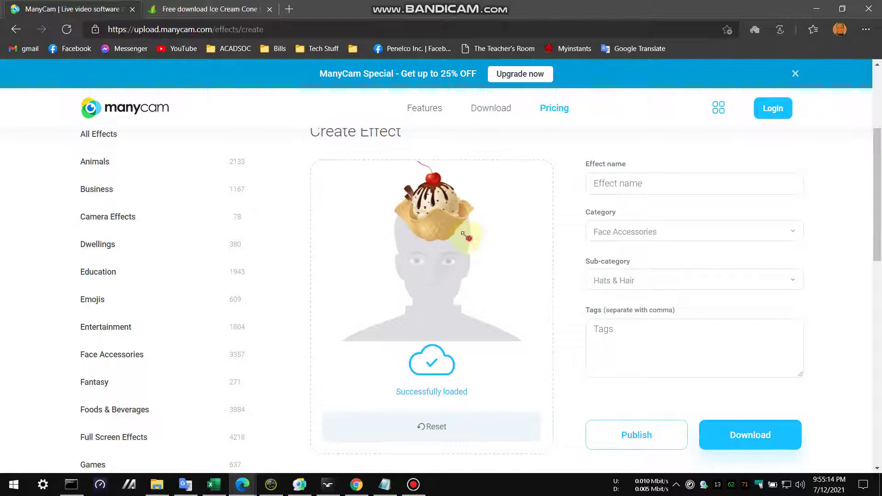
left_click_drag(433, 206, 435, 195)
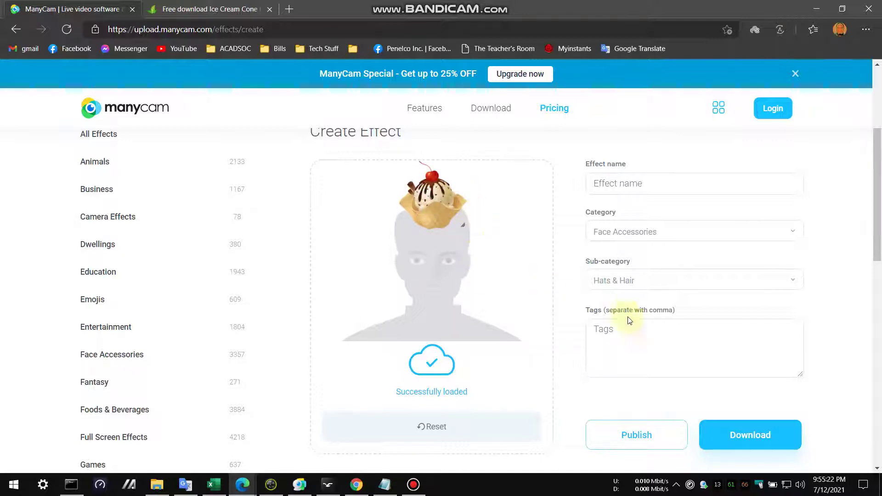
Step: Name the effect "ice cream hat"
left_click(642, 184)
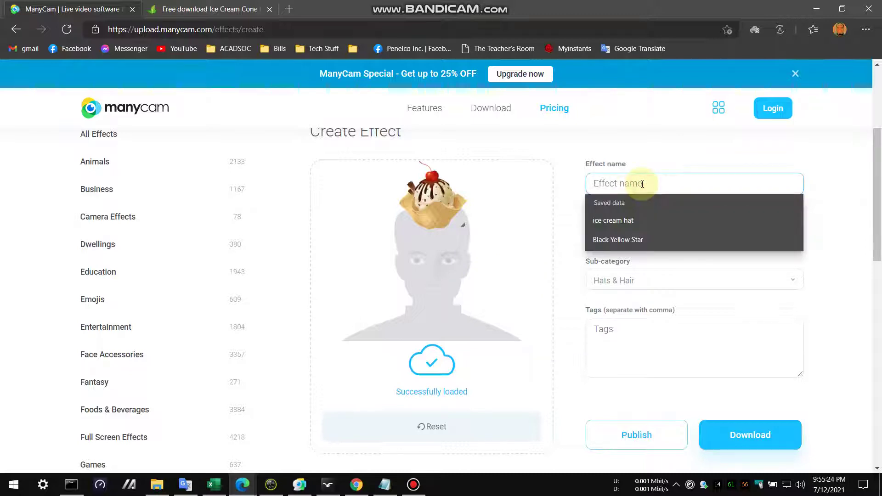
key("Down")
key("Down")
key("Up")
key("Return")
left_click(637, 346)
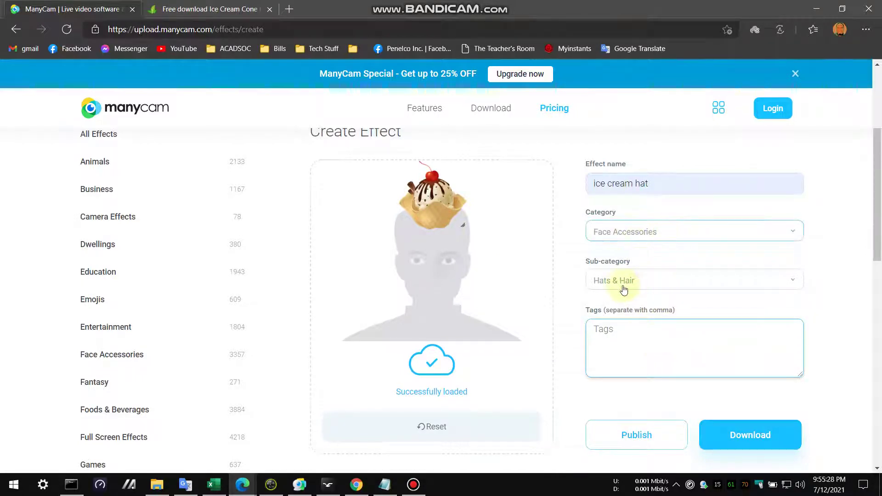
Step: Download the effect and save it as "ice cream hat" in the manycam effects folder
left_click(730, 434)
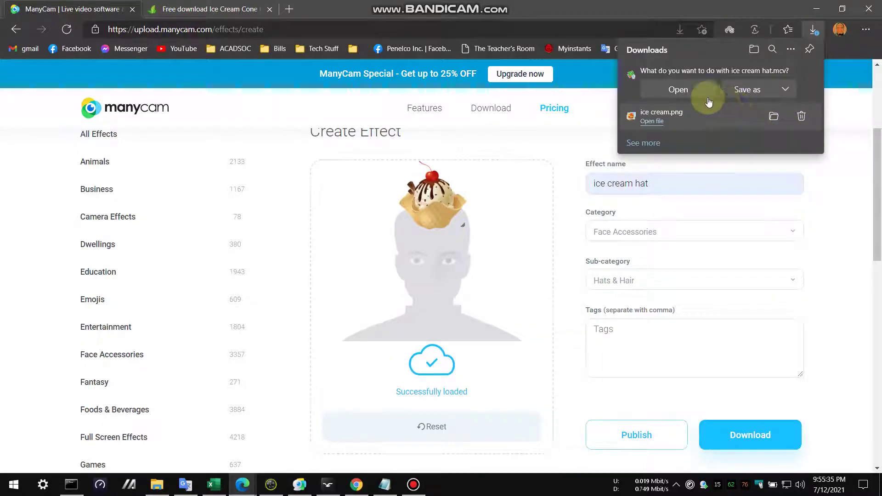
left_click(746, 89)
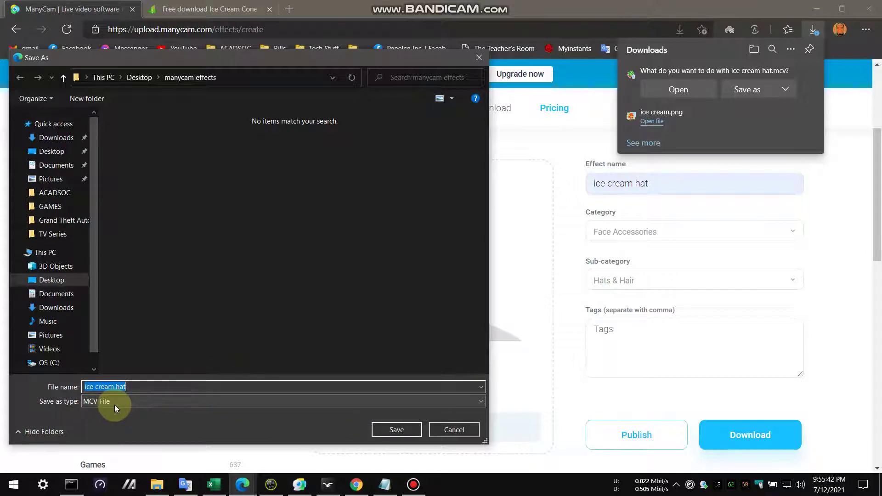
left_click(396, 433)
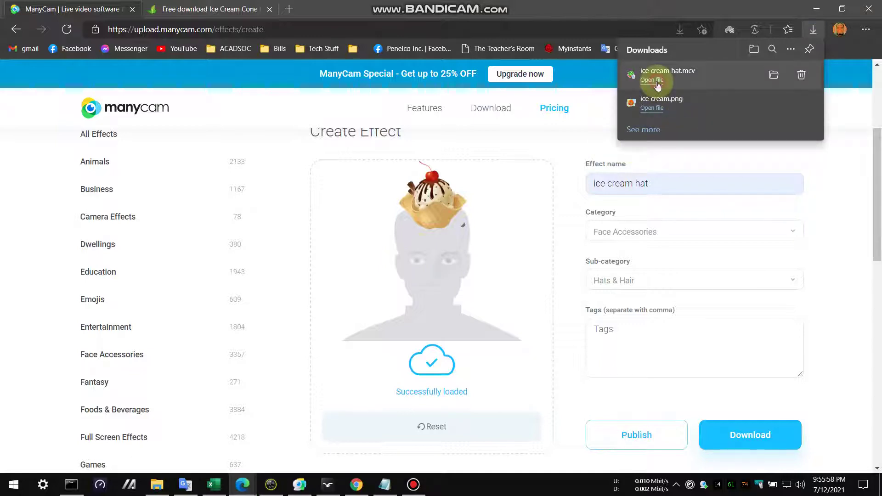
Step: Open the downloaded ice cream hat.mcv effect in the ManyCam program and close the existing effect search
left_click(652, 81)
left_click(377, 321)
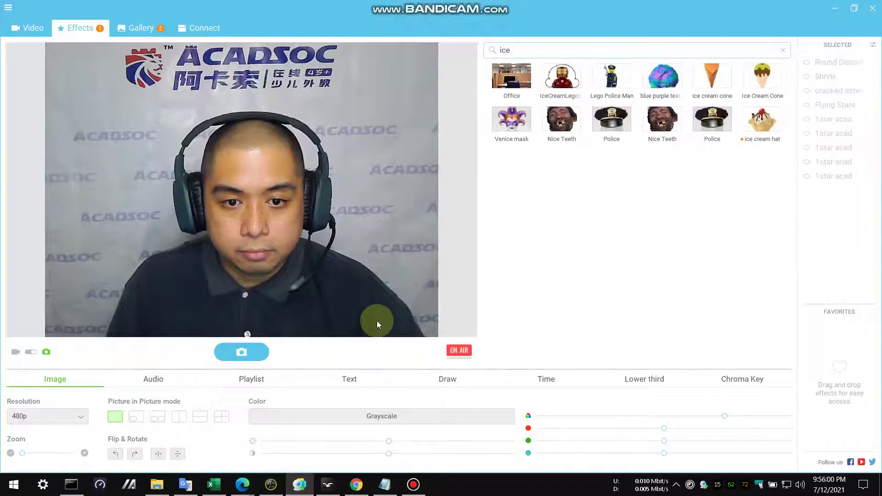
left_click(781, 50)
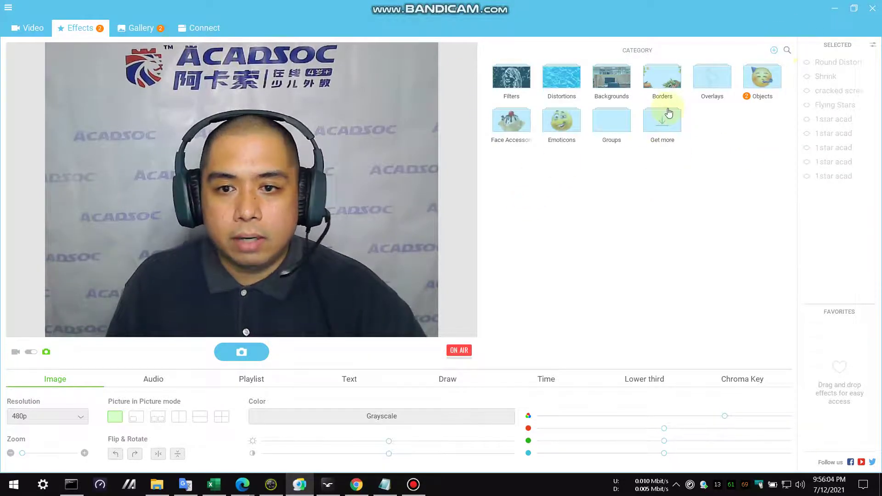
Step: Search the ManyCam effects for "ice cream" and look through the Objects category for the new effect
left_click(787, 49)
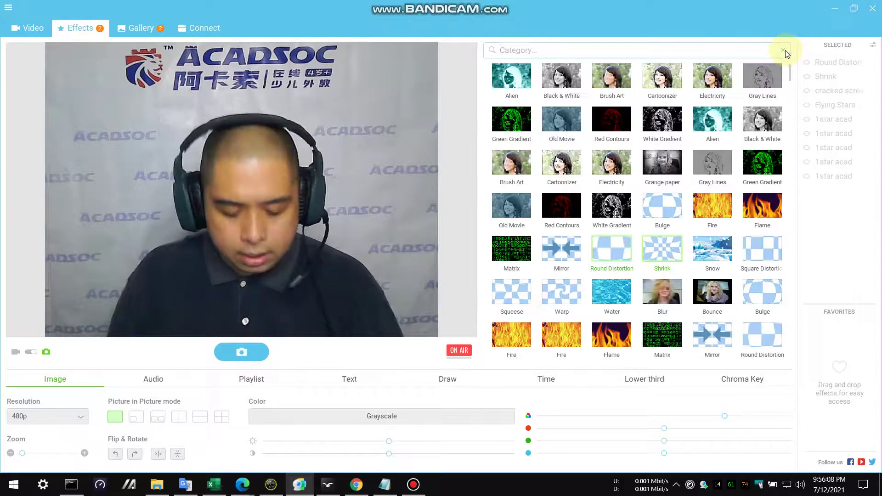
type("ice ")
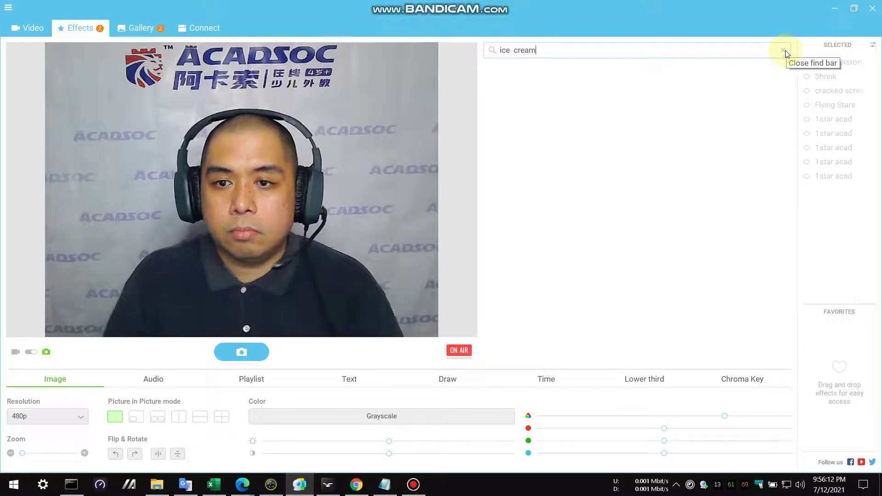
type("cream")
left_click(784, 51)
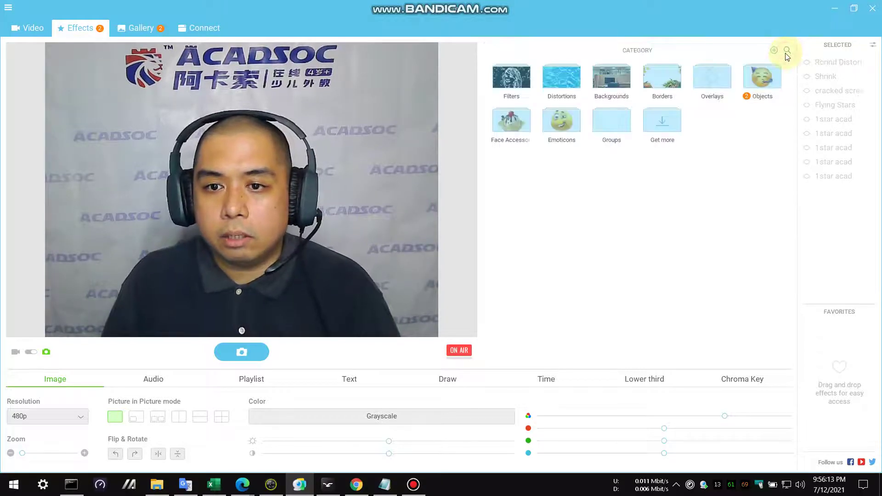
left_click(764, 84)
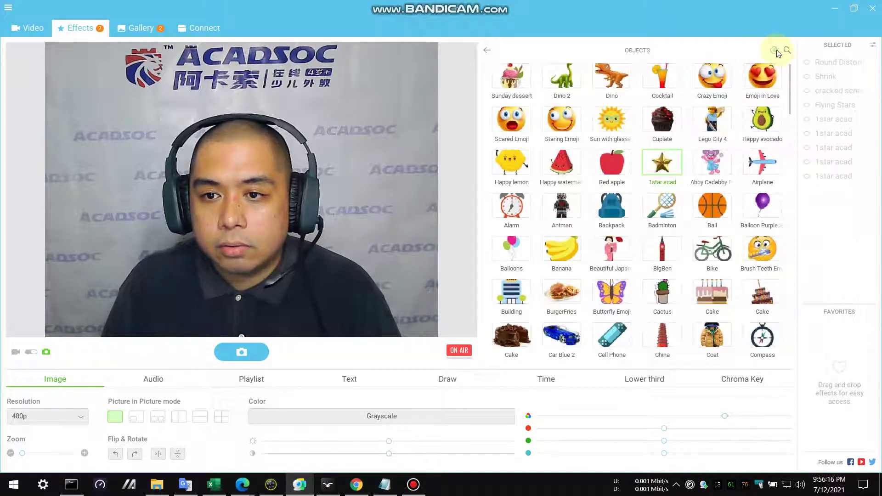
left_click(483, 49)
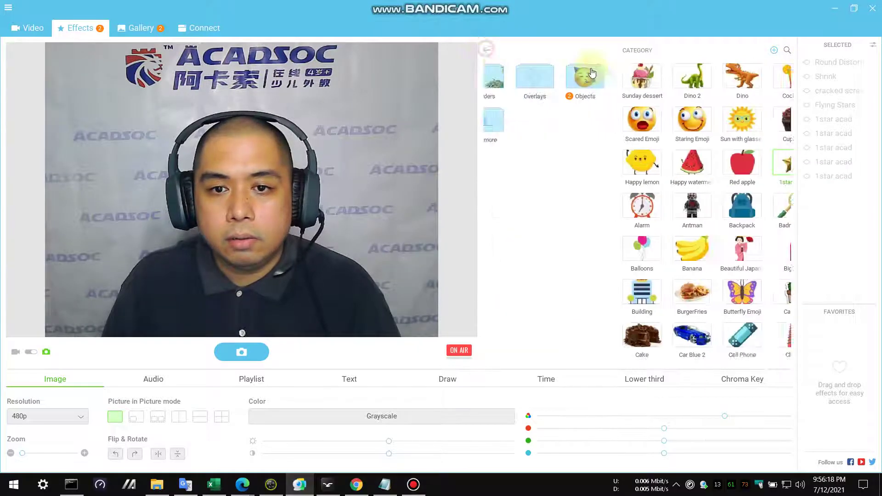
Step: Search the effects for "hat" and apply the ice cream hat effect to the webcam video
left_click(787, 51)
type("hat")
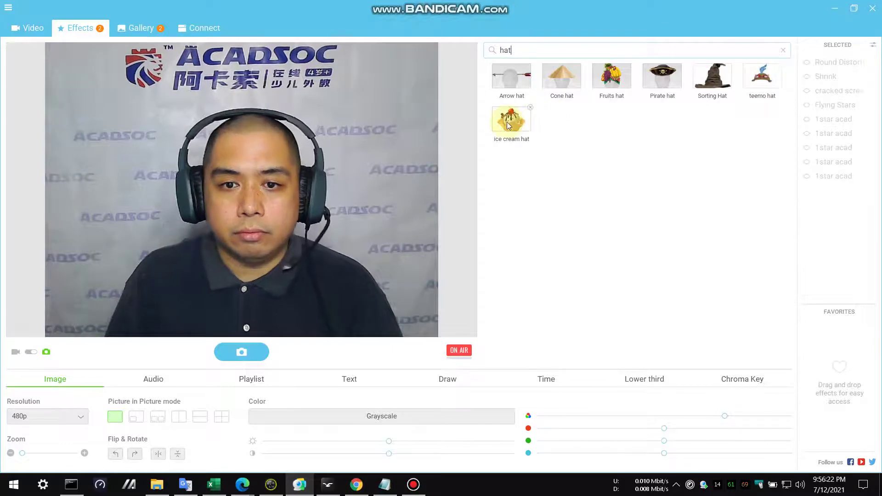
left_click(507, 124)
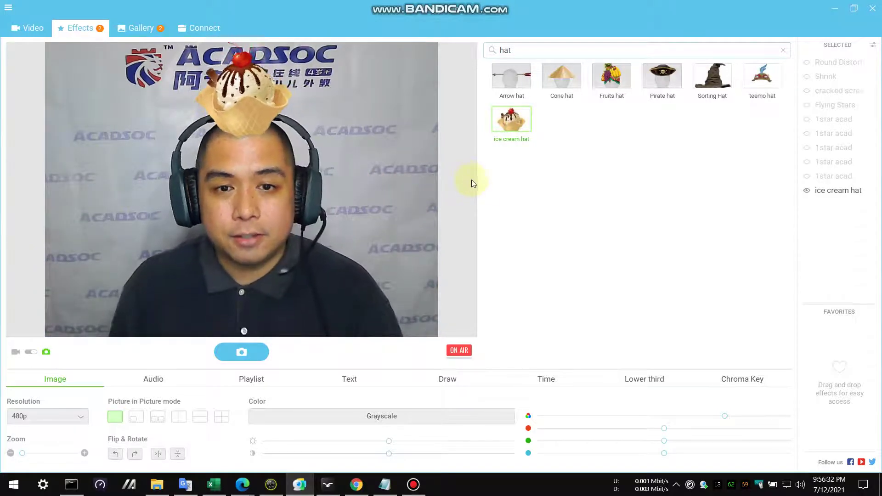
Step: Turn off the ice cream hat effect, and reset the uploaded image on the Create Effect page in the browser
left_click(516, 128)
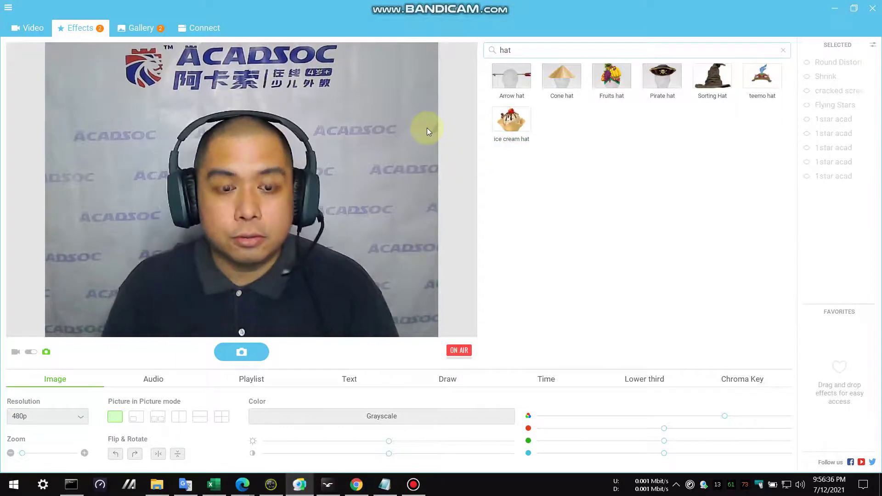
key("alt+Tab")
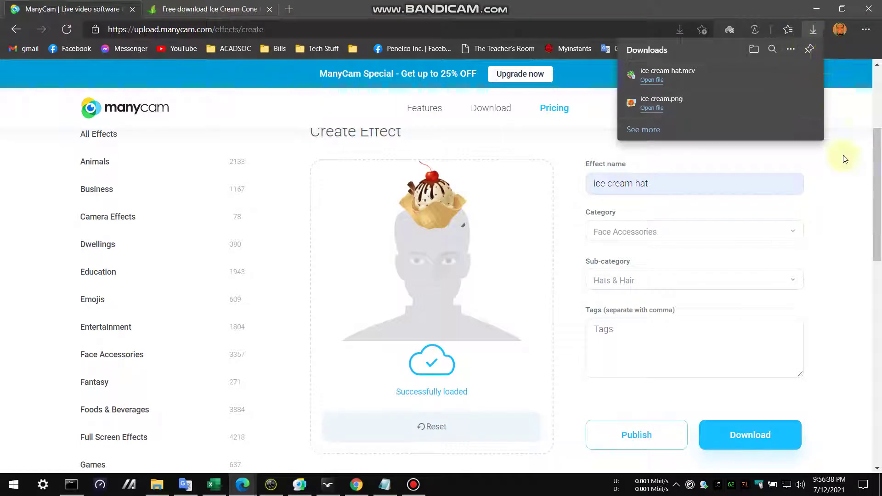
left_click(432, 424)
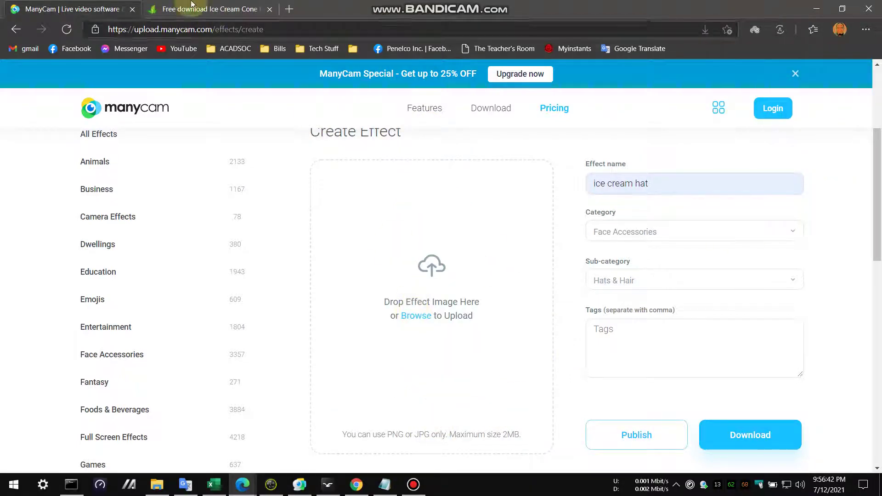
Step: Open the CleanPNG home page to revisit the source of transparent images
key("ctrl+Tab")
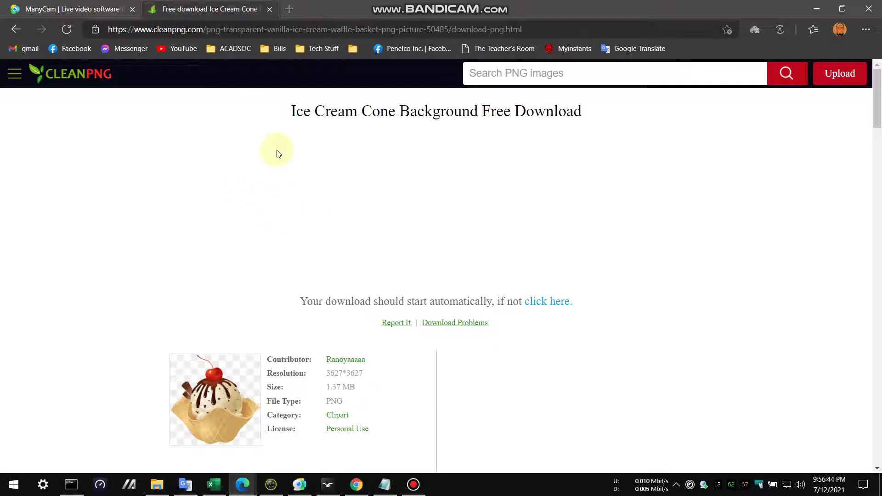
left_click(62, 74)
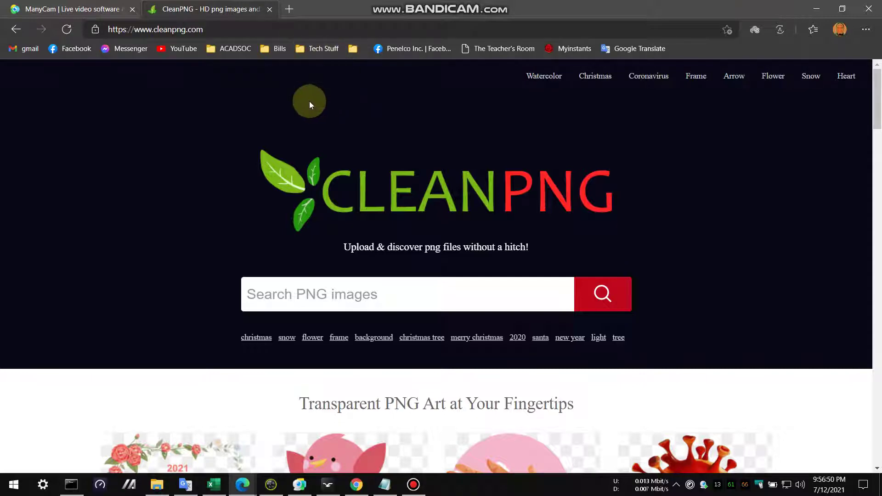
Step: Upload the star image from the manycam effects folder to ManyCam's Create Effect page
left_click(76, 10)
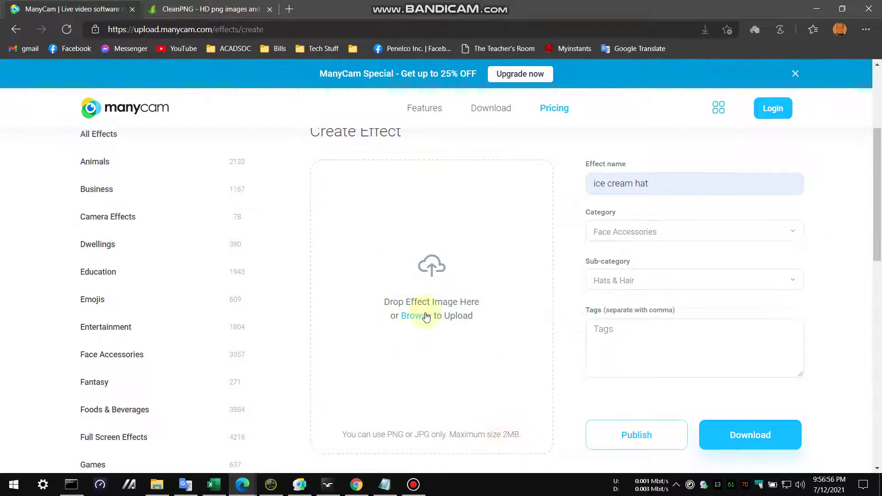
left_click(441, 293)
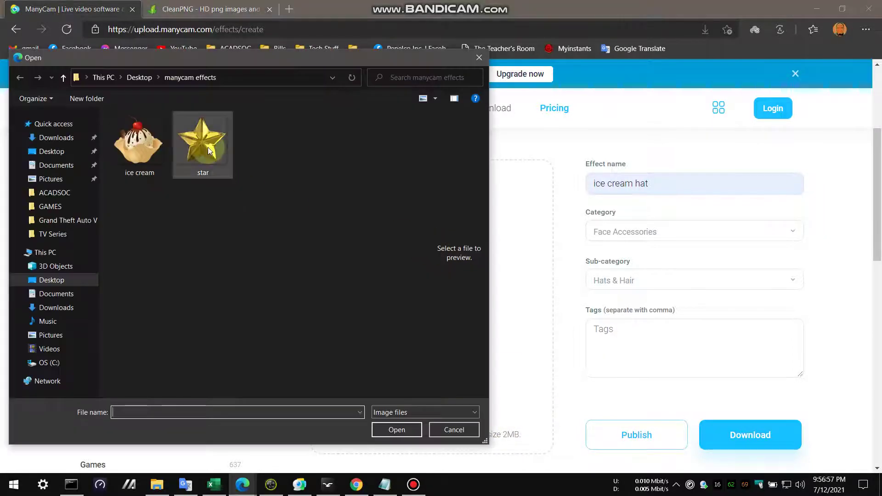
left_click(209, 151)
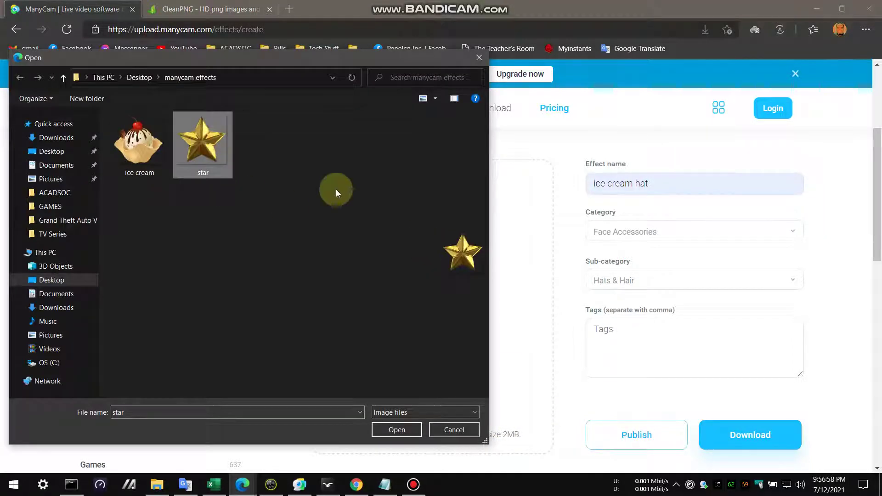
left_click(395, 429)
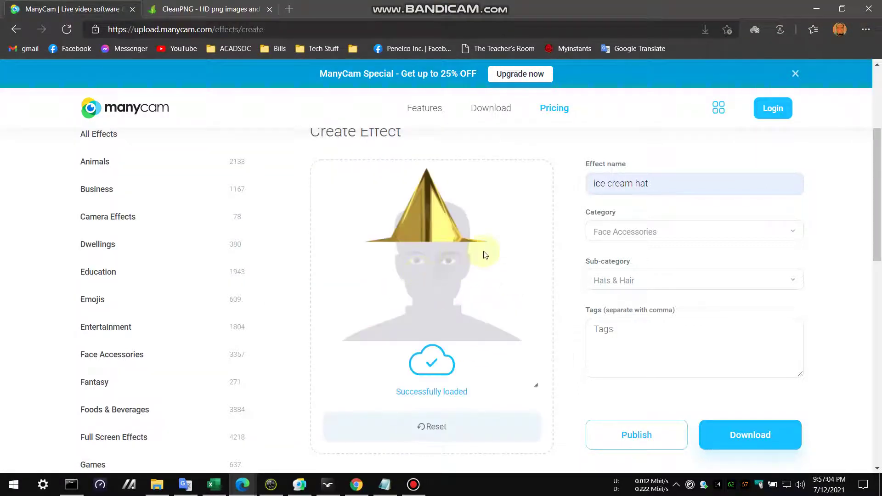
Step: Set the star effect's category to Objects and its sub-category to Fun
left_click(652, 283)
left_click(844, 257)
left_click(723, 237)
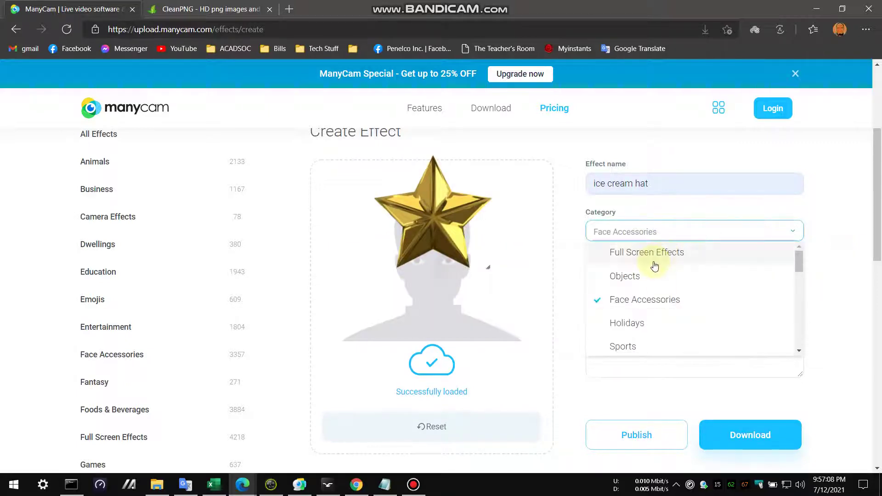
left_click(648, 276)
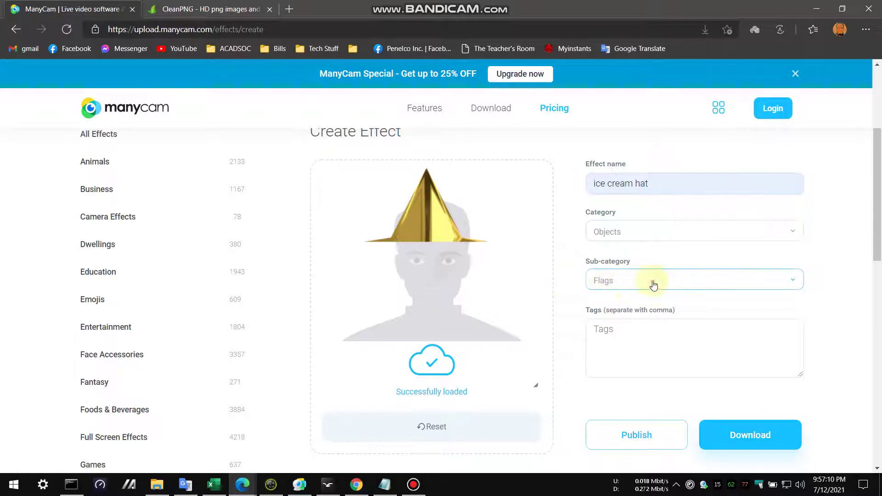
left_click(667, 282)
left_click(628, 325)
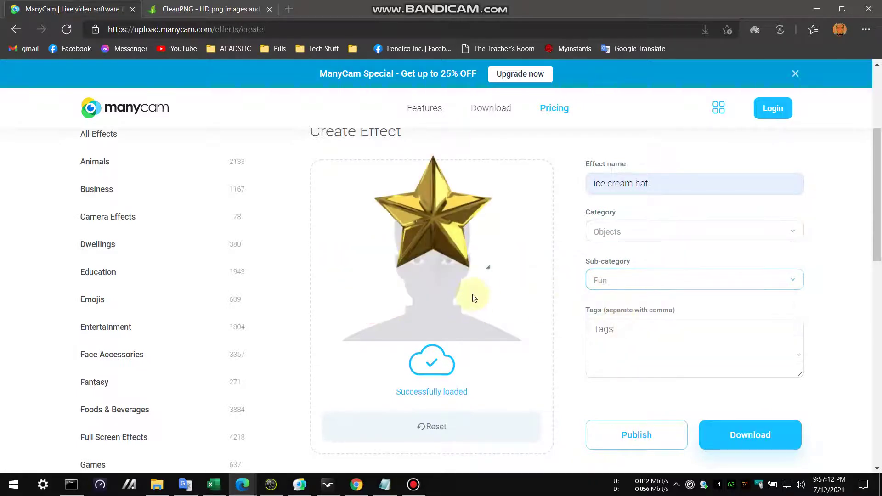
Step: Shrink the star and place it on the silhouette's forehead, and rename the effect to "star reward"
left_click_drag(487, 269, 376, 201)
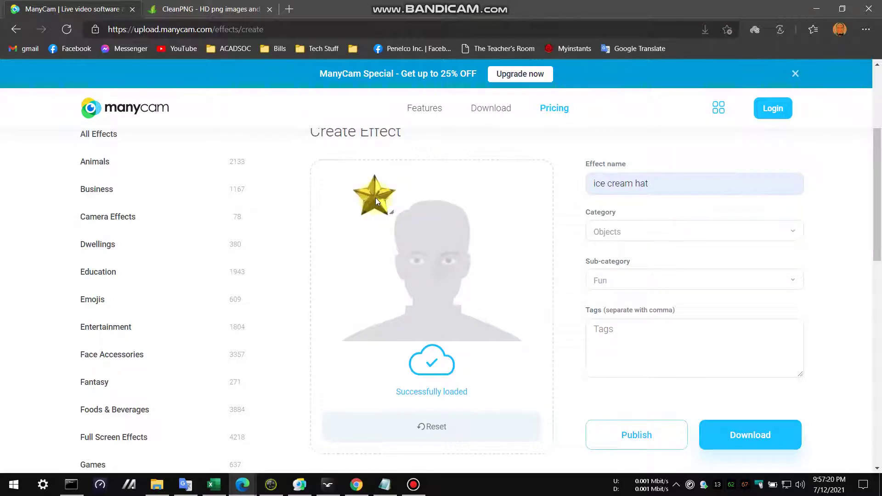
left_click_drag(376, 197, 434, 225)
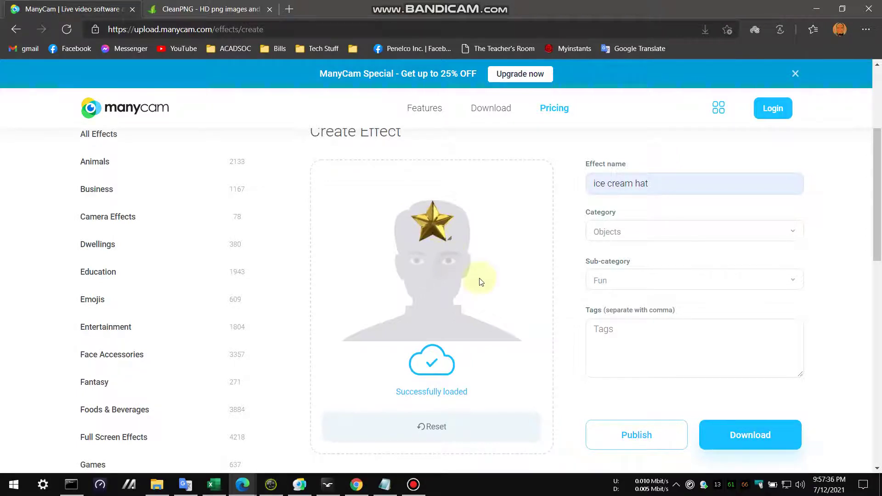
left_click_drag(660, 184, 589, 187)
type("S")
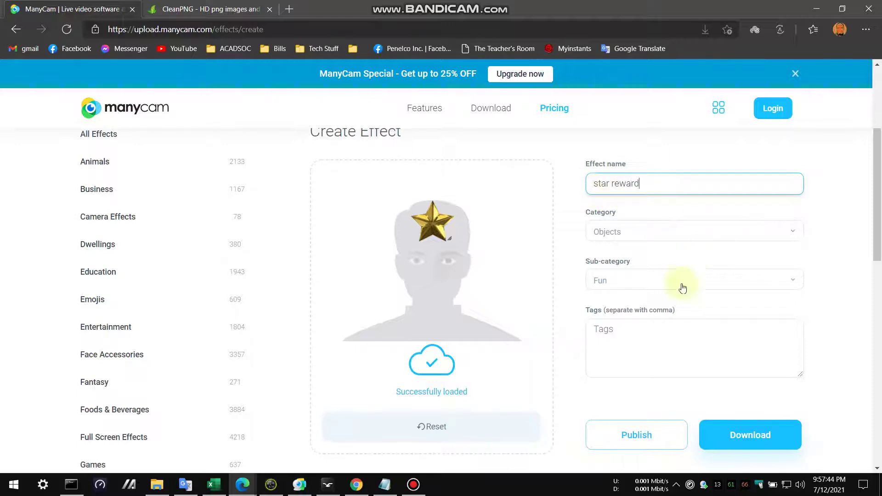
Step: Download the effect as star reward.mcv into the manycam effects folder, and open the downloaded file in ManyCam
left_click(740, 439)
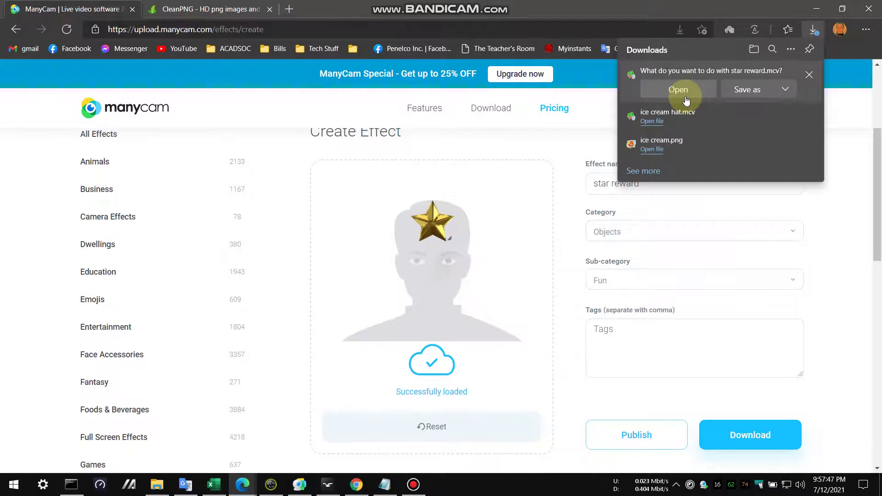
left_click(745, 89)
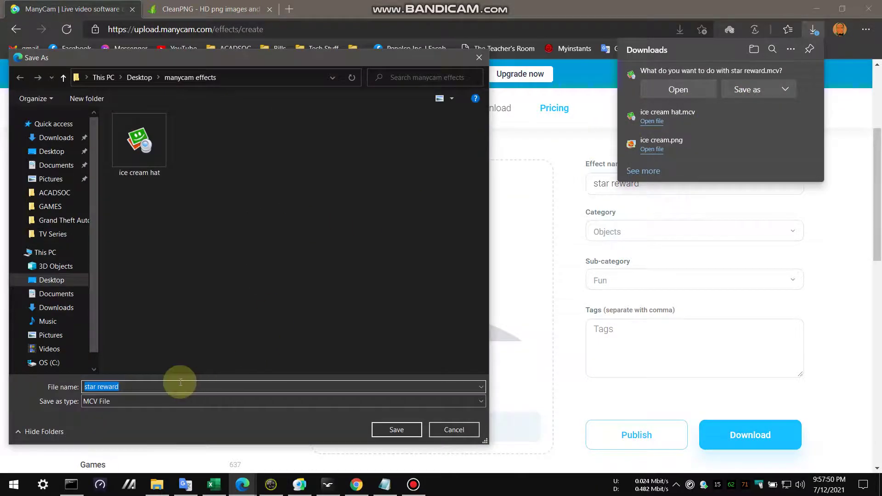
left_click(386, 435)
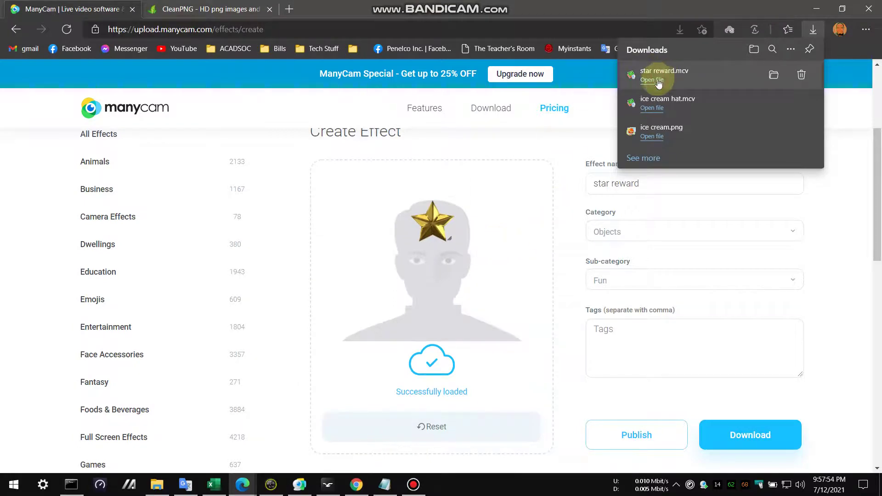
left_click(659, 82)
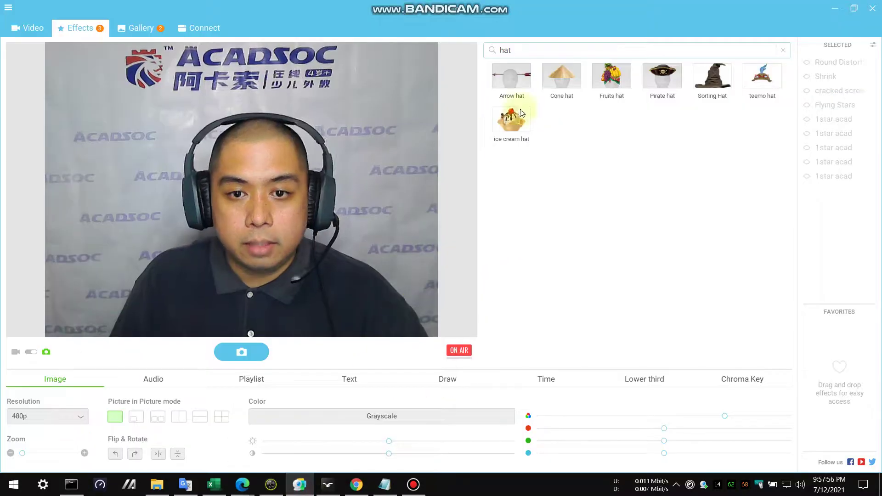
Step: Search the effects for "star" to apply the star reward effect, and move the star above the head in the video preview
left_click(782, 50)
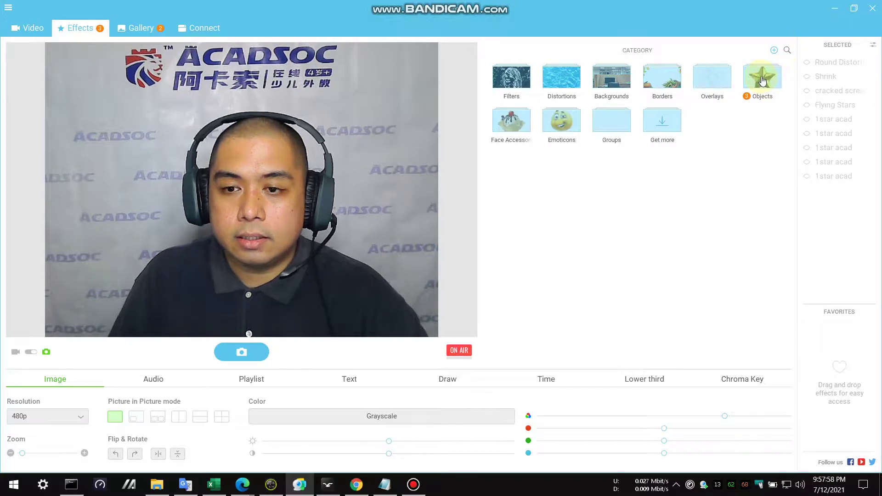
left_click(787, 50)
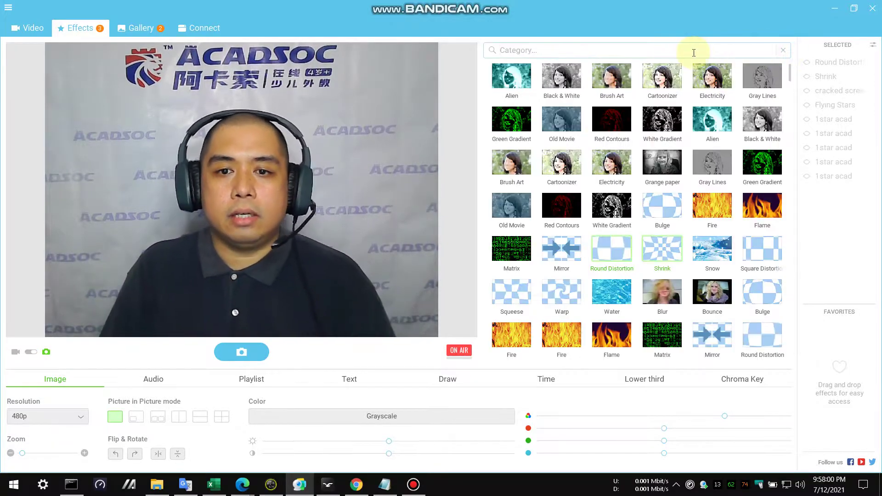
type("star")
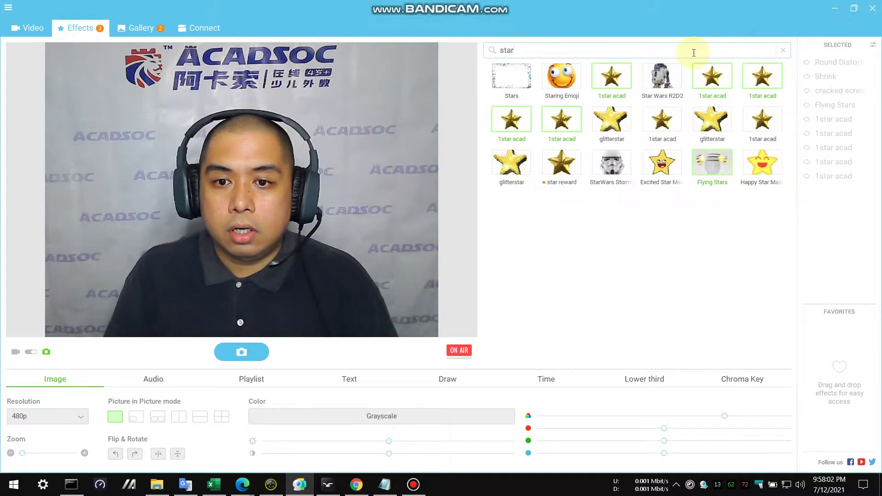
left_click(564, 182)
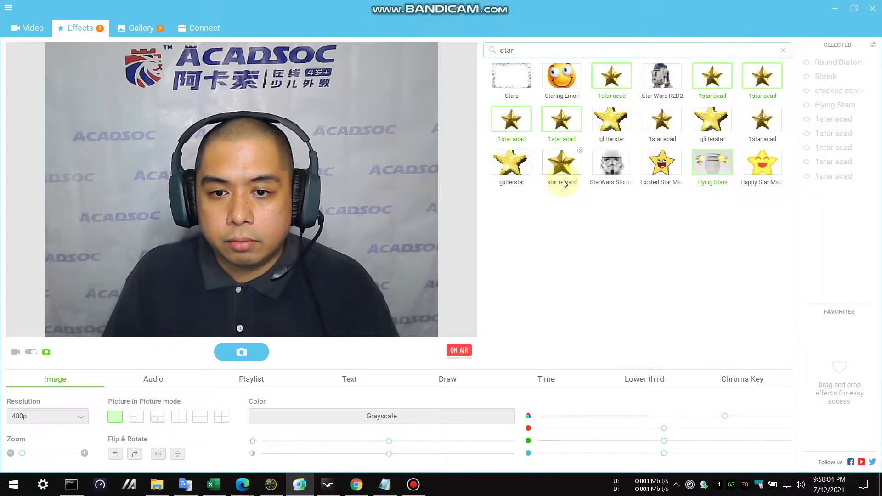
left_click(564, 163)
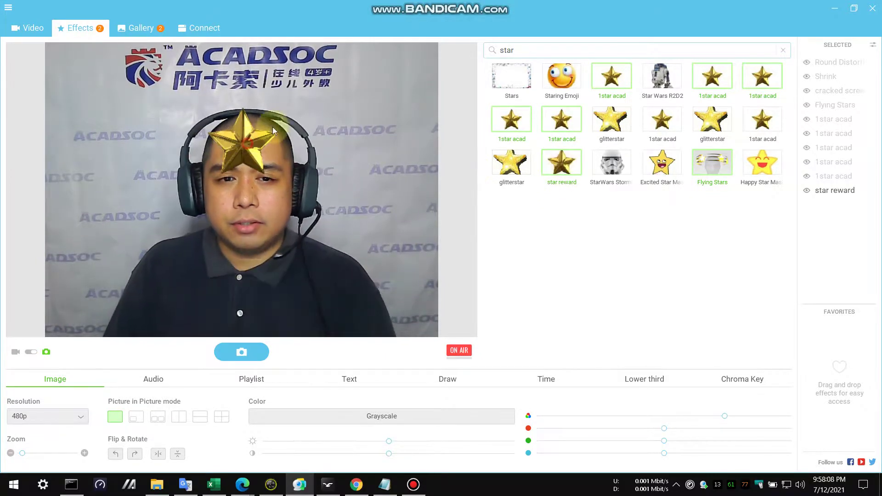
left_click_drag(272, 126, 252, 83)
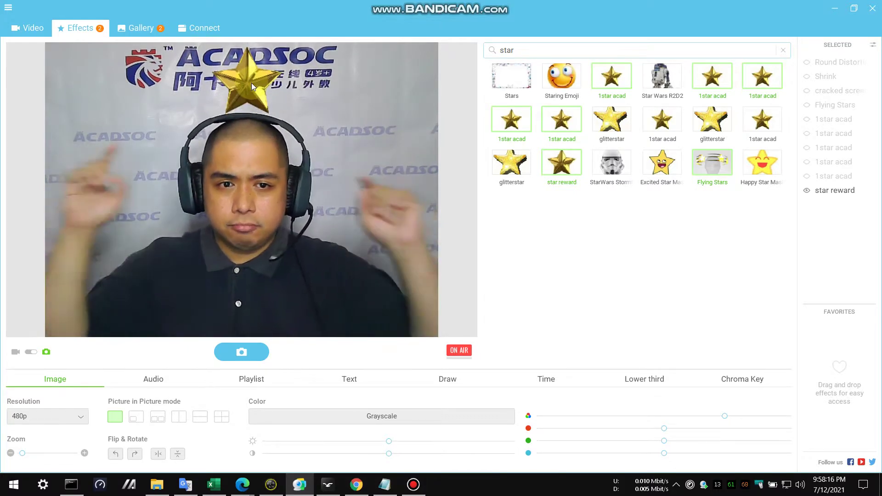